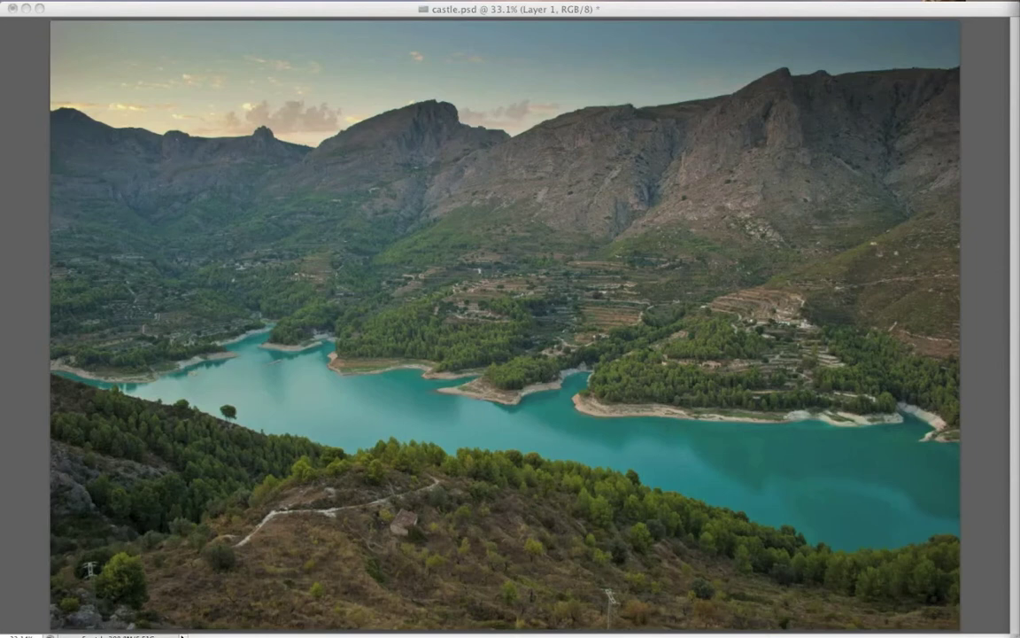
# Duplicate the perspective grid layer seven times and merge the copies to strengthen the grid lines.
pyautogui.press('super+j')
pyautogui.press('super+j')
pyautogui.press('super+j')
pyautogui.press('super+j')
pyautogui.press('super+j')
pyautogui.press('super+j')
pyautogui.press('super+j')
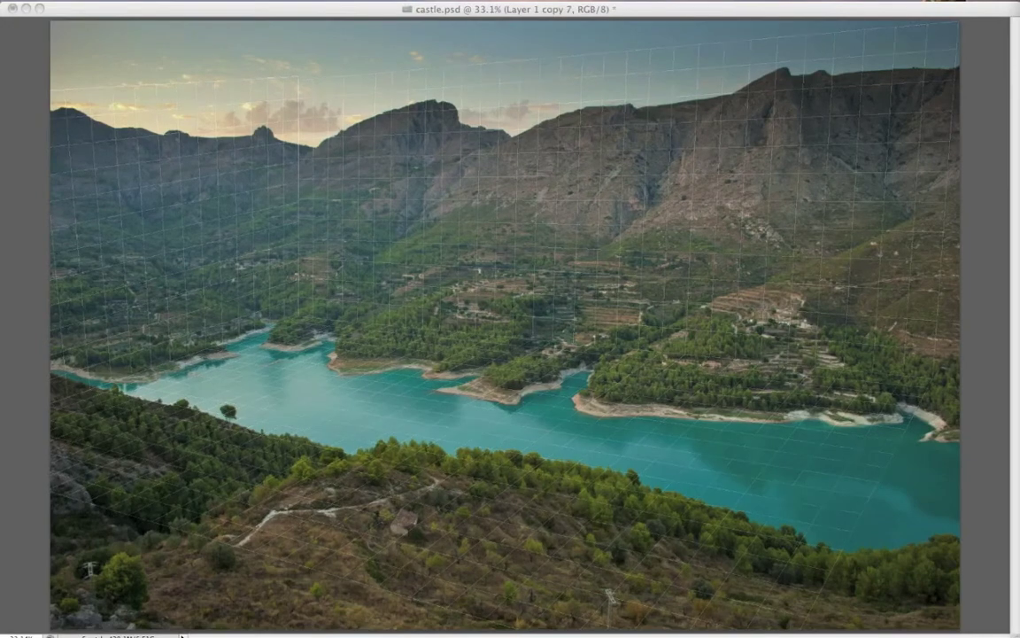
pyautogui.press('super+e')
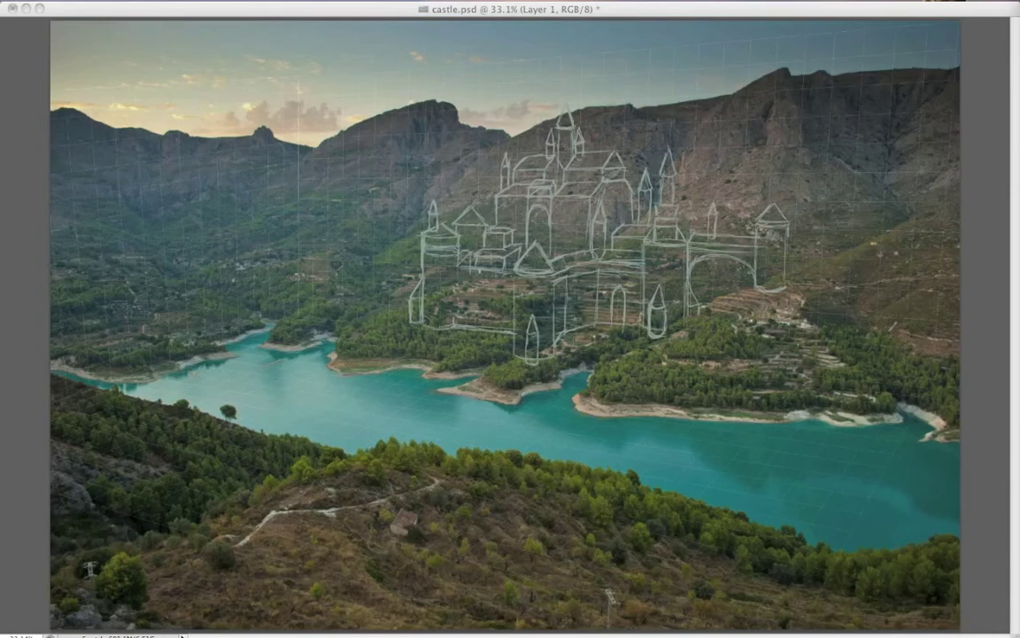
# Sketch a winding path from the cliff down the mountainside to the castle's arched bridge.
pyautogui.moveTo(657, 238); pyautogui.dragTo(681, 238)
pyautogui.moveTo(756, 115)
pyautogui.mouseDown()
pyautogui.moveTo(756, 129)
pyautogui.moveTo(757, 97)
pyautogui.moveTo(771, 93)
pyautogui.mouseUp()
pyautogui.press('super+z')
pyautogui.moveTo(757, 139)
pyautogui.mouseDown()
pyautogui.moveTo(767, 139)
pyautogui.moveTo(731, 202)
pyautogui.mouseUp()
pyautogui.press('alt+super+z')
pyautogui.press('alt+super+z')
pyautogui.press('alt+super+z')
pyautogui.press('alt+super+z')
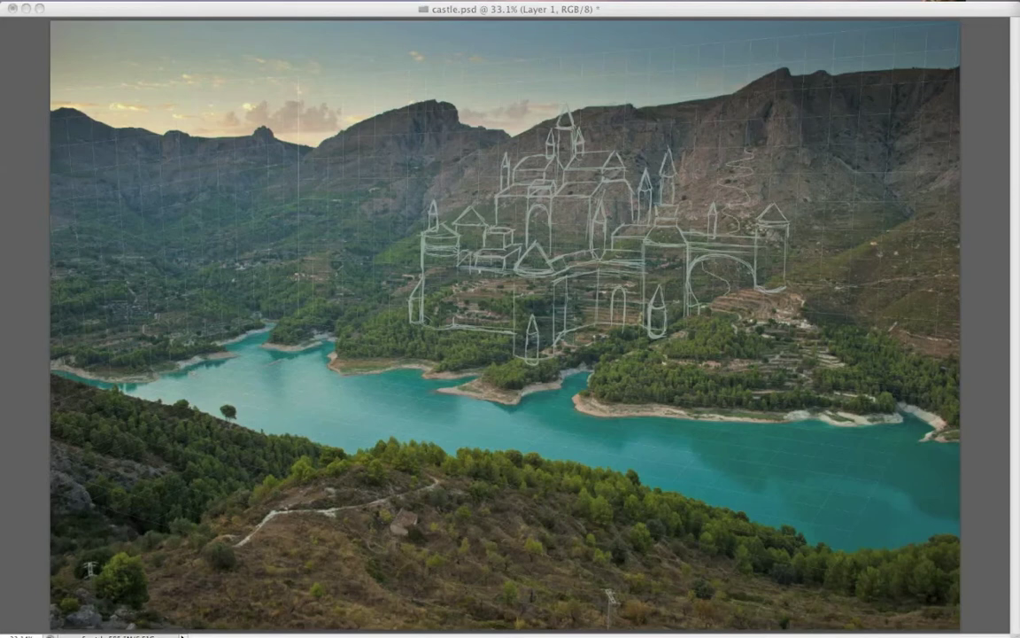
# Sketch a small gateway with an arched door on the cliff at the upper end of the winding path.
pyautogui.moveTo(752, 122)
pyautogui.mouseDown()
pyautogui.moveTo(765, 142)
pyautogui.moveTo(765, 122)
pyautogui.mouseUp()
pyautogui.press('alt+super+z')
pyautogui.press('alt+super+z')
pyautogui.press('alt+super+z')
pyautogui.press('alt+super+z')
pyautogui.press('alt+super+z')
pyautogui.press('shift+super+z')
pyautogui.moveTo(759, 123)
pyautogui.mouseDown()
pyautogui.moveTo(759, 144)
pyautogui.moveTo(769, 123)
pyautogui.moveTo(763, 145)
pyautogui.mouseUp()
pyautogui.press('alt+super+z')
pyautogui.press('alt+super+z')
pyautogui.moveTo(749, 125)
pyautogui.mouseDown()
pyautogui.moveTo(769, 126)
pyautogui.moveTo(751, 104)
pyautogui.mouseUp()
pyautogui.moveTo(761, 104); pyautogui.dragTo(761, 124)
pyautogui.moveTo(750, 107); pyautogui.dragTo(756, 90)
pyautogui.moveTo(757, 90); pyautogui.dragTo(758, 124)
pyautogui.press('alt+super+z')
pyautogui.press('alt+super+z')
pyautogui.press('alt+super+z')
pyautogui.press('alt+super+z')
pyautogui.press('alt+super+z')
# Sketch the outline of a watchtower on the foreground hilltop and reduce the sketch layer's opacity to 50%.
pyautogui.moveTo(403, 469)
pyautogui.mouseDown()
pyautogui.moveTo(403, 510)
pyautogui.moveTo(435, 524)
pyautogui.moveTo(443, 466)
pyautogui.mouseUp()
pyautogui.moveTo(402, 462); pyautogui.dragTo(403, 481)
pyautogui.press('super+shift+z')
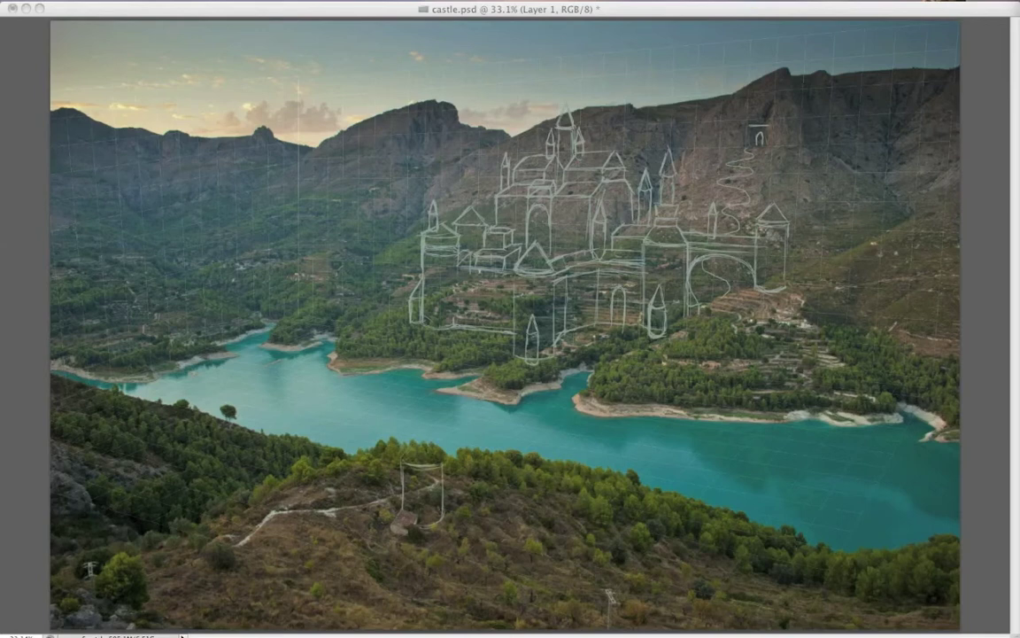
pyautogui.press('super+shift+z')
pyautogui.press('5')
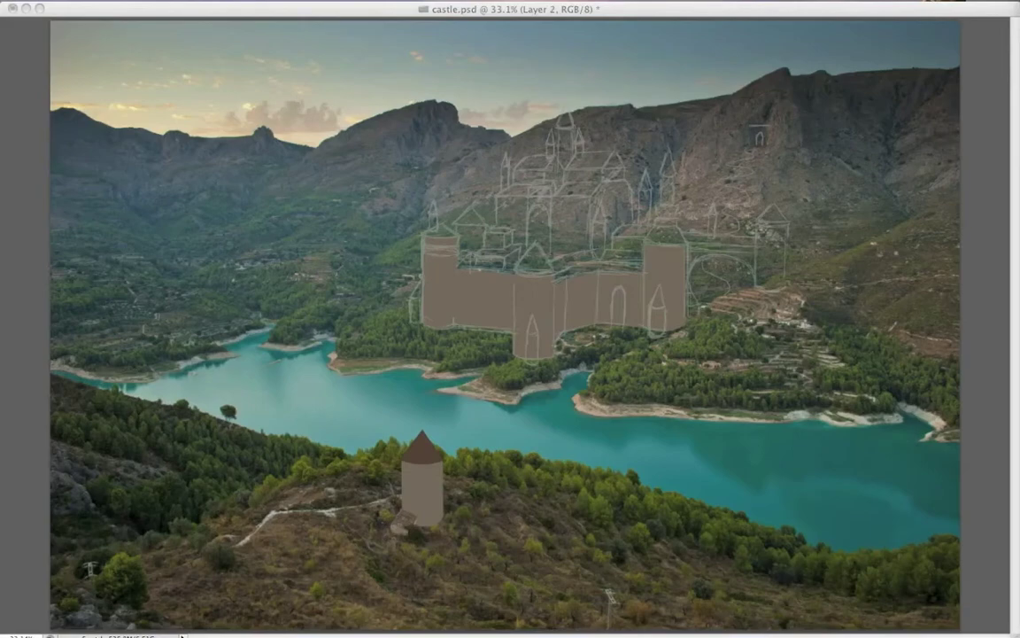
# Block in the small turret at the castle's left end and the conical roofs of the curtain wall towers in browns.
pyautogui.hotkey('ctrl', ',')
pyautogui.hotkey('alt', 'BackSpace')
pyautogui.press('super+z')
pyautogui.hotkey('alt', 'BackSpace')
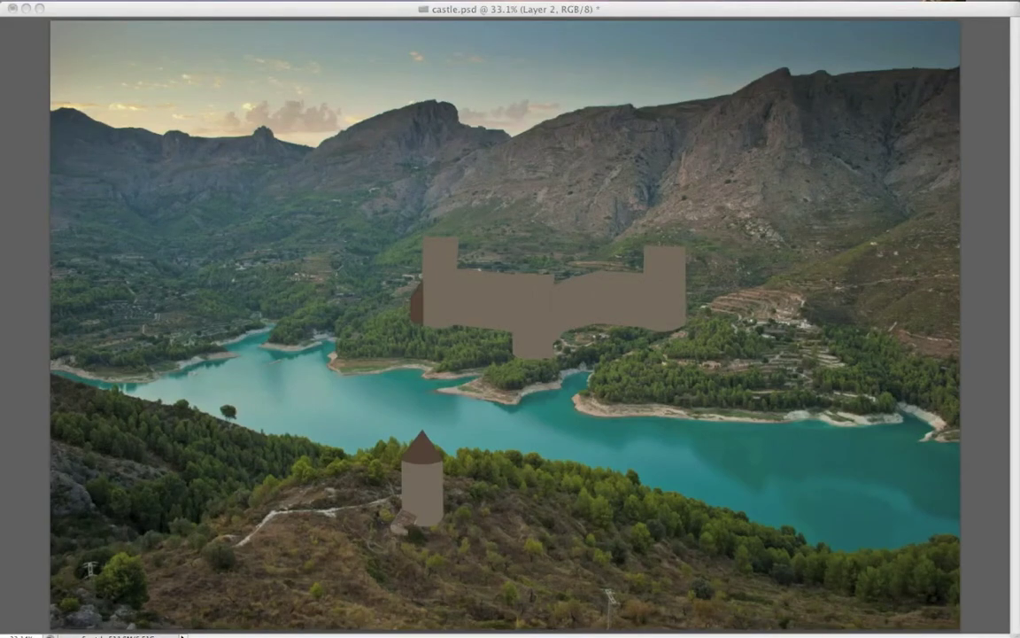
pyautogui.press('super+BackSpace')
pyautogui.hotkey('alt', 'BackSpace')
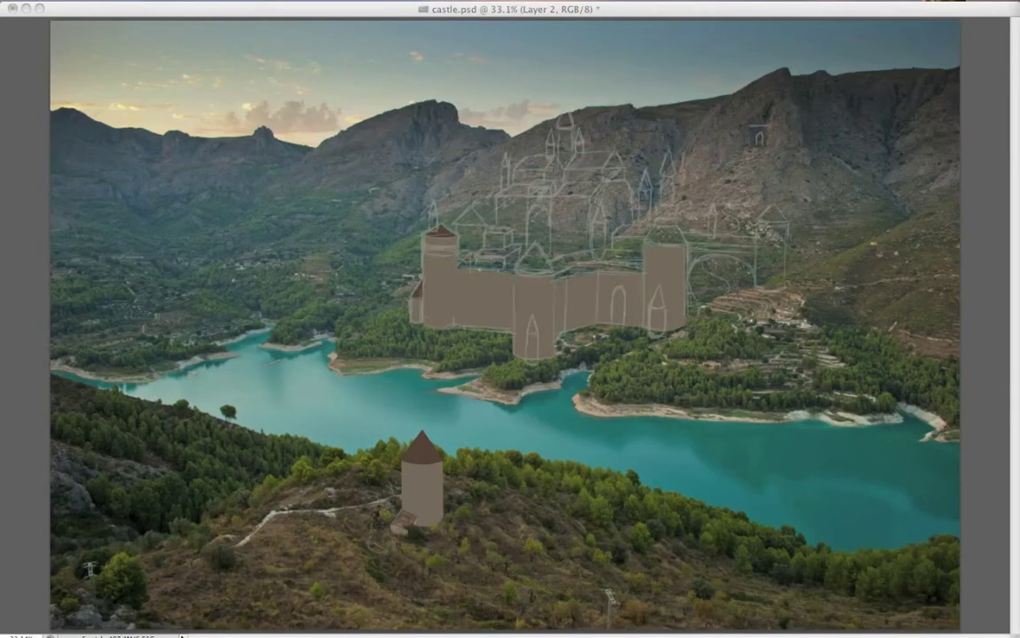
pyautogui.hotkey('alt', '[')
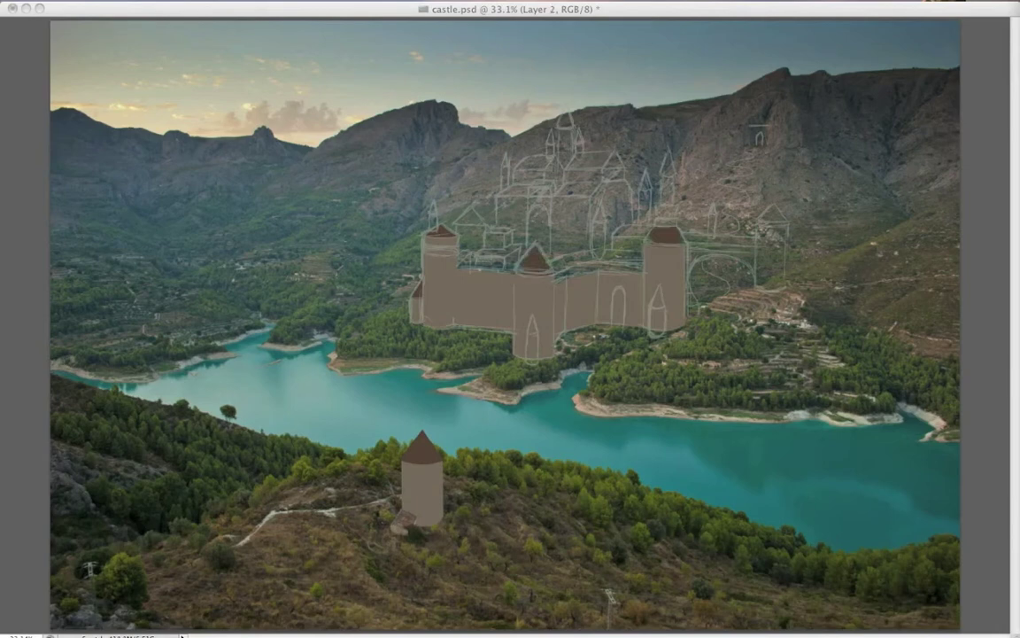
pyautogui.hotkey('alt', '[')
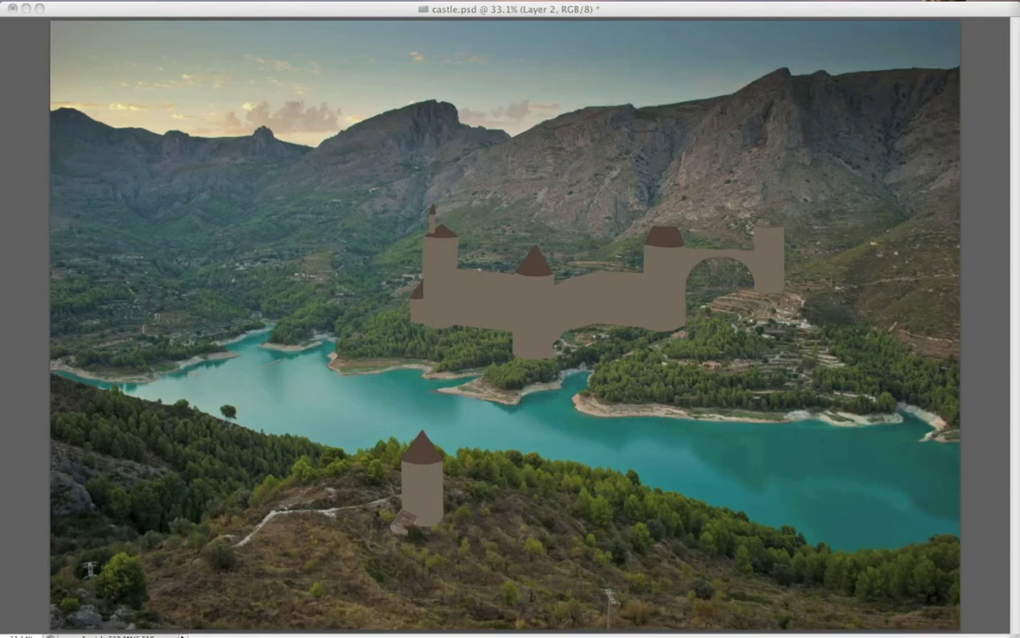
# Paint light vertical edges between the curtain wall sections and towers, and define the roof edge of the bridge's end tower.
pyautogui.moveTo(762, 220); pyautogui.dragTo(778, 223)
pyautogui.moveTo(643, 273); pyautogui.dragTo(643, 325)
pyautogui.moveTo(599, 276); pyautogui.dragTo(598, 331)
pyautogui.press('super+z')
pyautogui.moveTo(598, 274); pyautogui.dragTo(598, 326)
pyautogui.moveTo(566, 283); pyautogui.dragTo(566, 332)
pyautogui.moveTo(514, 277); pyautogui.dragTo(513, 332)
pyautogui.moveTo(554, 284); pyautogui.dragTo(555, 340)
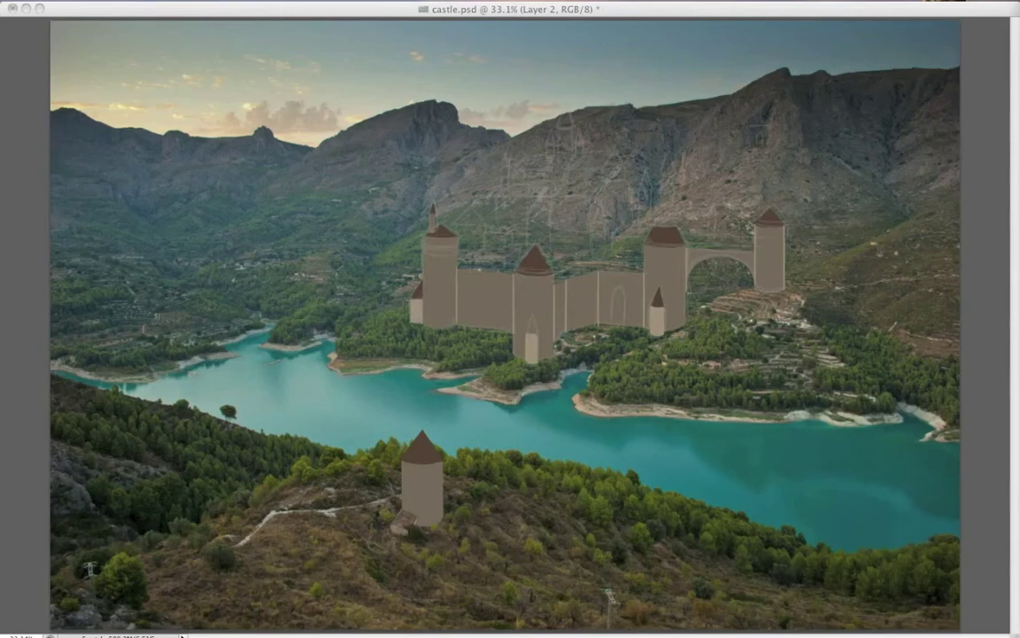
pyautogui.press('super+z')
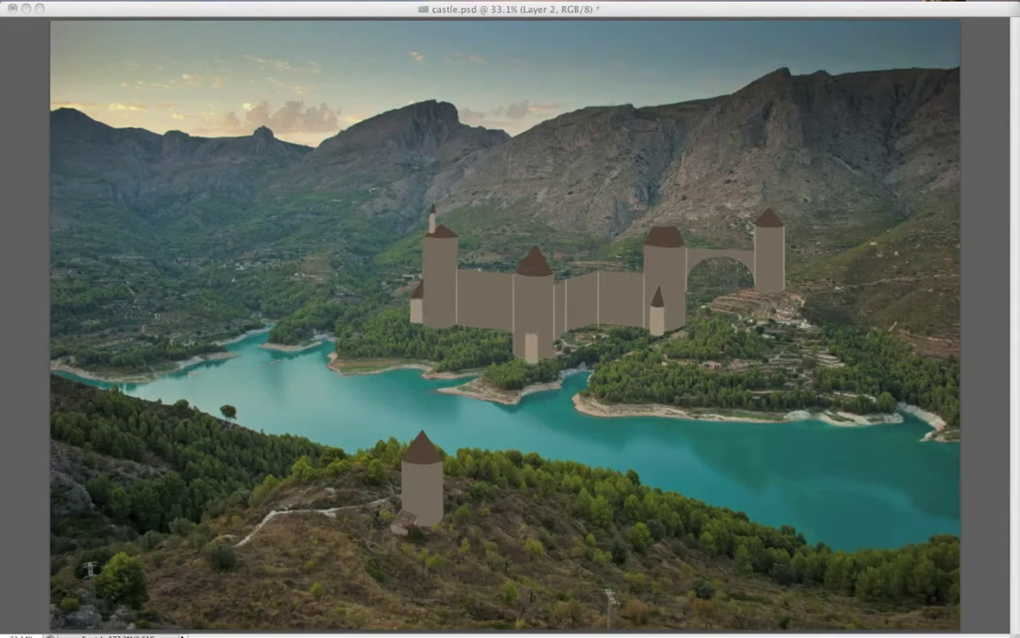
# Block in the front turret's roof and the dark roofs along the curtain wall, and save the document.
pyautogui.moveTo(417, 292); pyautogui.dragTo(531, 329)
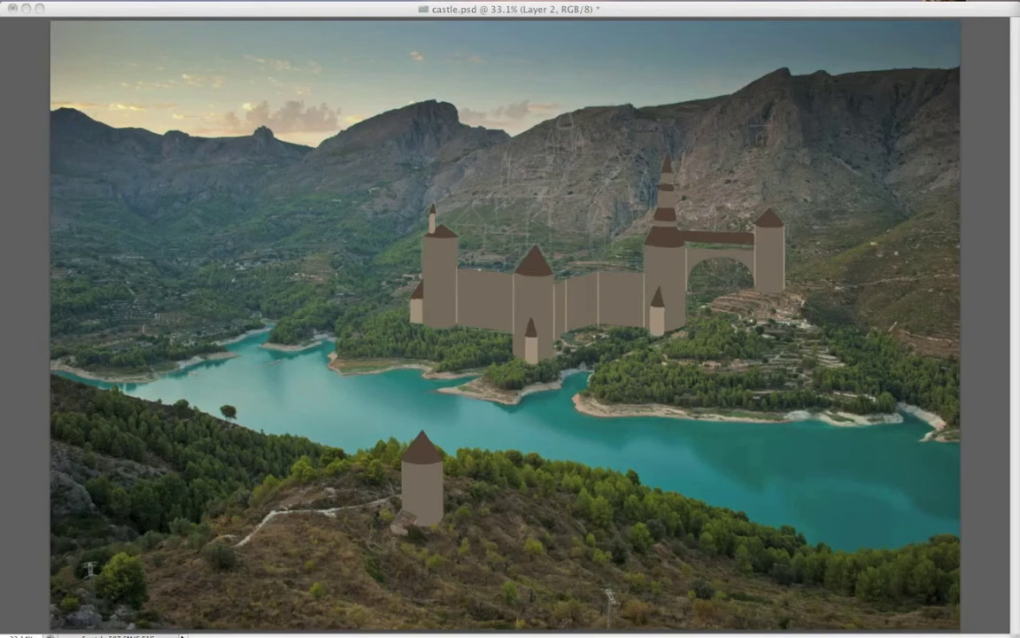
pyautogui.moveTo(551, 271); pyautogui.dragTo(566, 261)
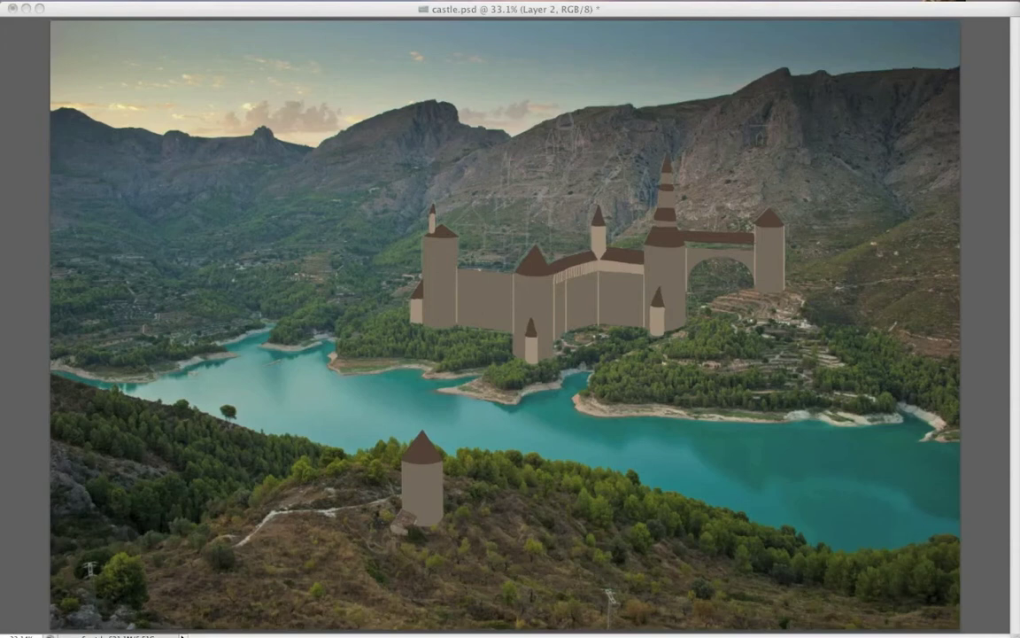
pyautogui.press('super+s')
# Add a light band beneath the bridge roof and fill slim turrets on the bridge and beside the tall tower.
pyautogui.moveTo(687, 243); pyautogui.dragTo(754, 245)
pyautogui.moveTo(712, 215)
pyautogui.mouseDown()
pyautogui.moveTo(713, 235)
pyautogui.moveTo(713, 216)
pyautogui.mouseUp()
pyautogui.moveTo(661, 189); pyautogui.dragTo(660, 205)
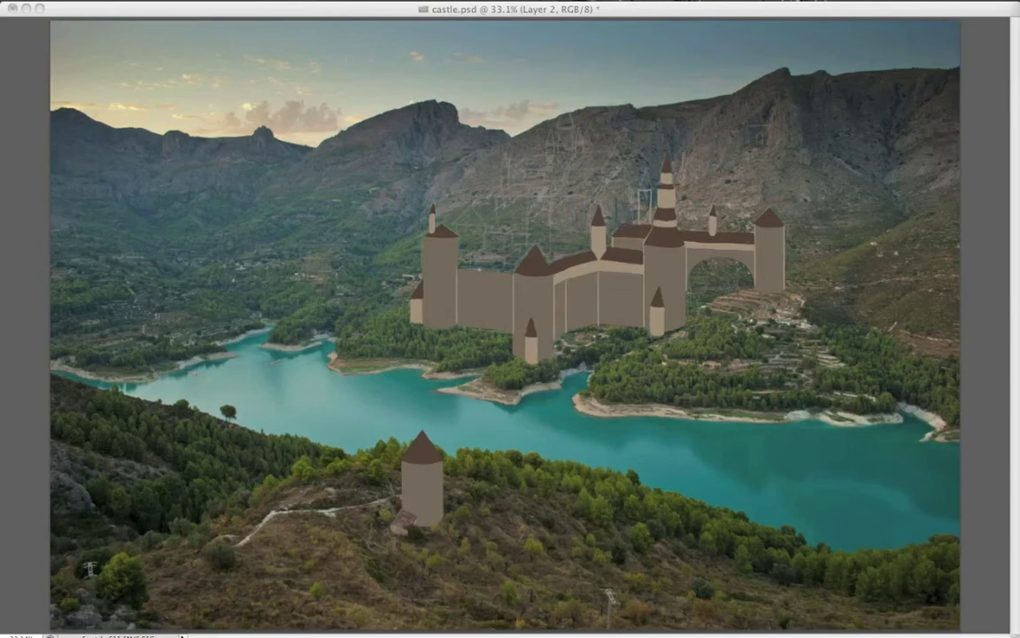
pyautogui.hotkey('alt', 'BackSpace')
pyautogui.hotkey('alt', 'BackSpace')
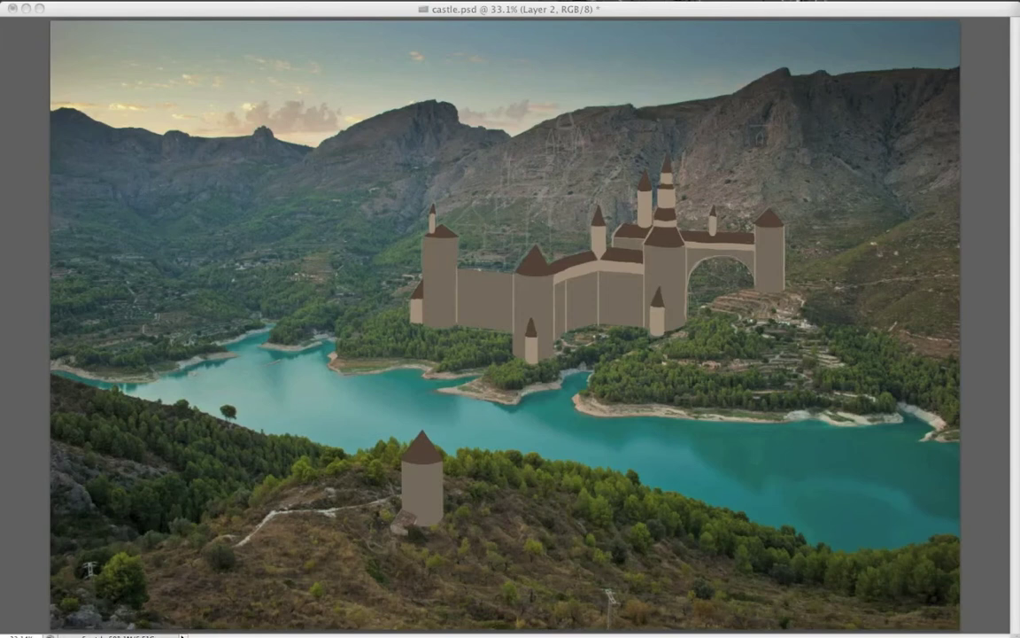
# Paint a light band under the left tower's roof and fill the arched gate in the curtain wall dark brown.
pyautogui.press('super+comma')
pyautogui.press('super+comma')
pyautogui.moveTo(424, 244); pyautogui.dragTo(458, 244)
pyautogui.moveTo(612, 299); pyautogui.dragTo(612, 323)
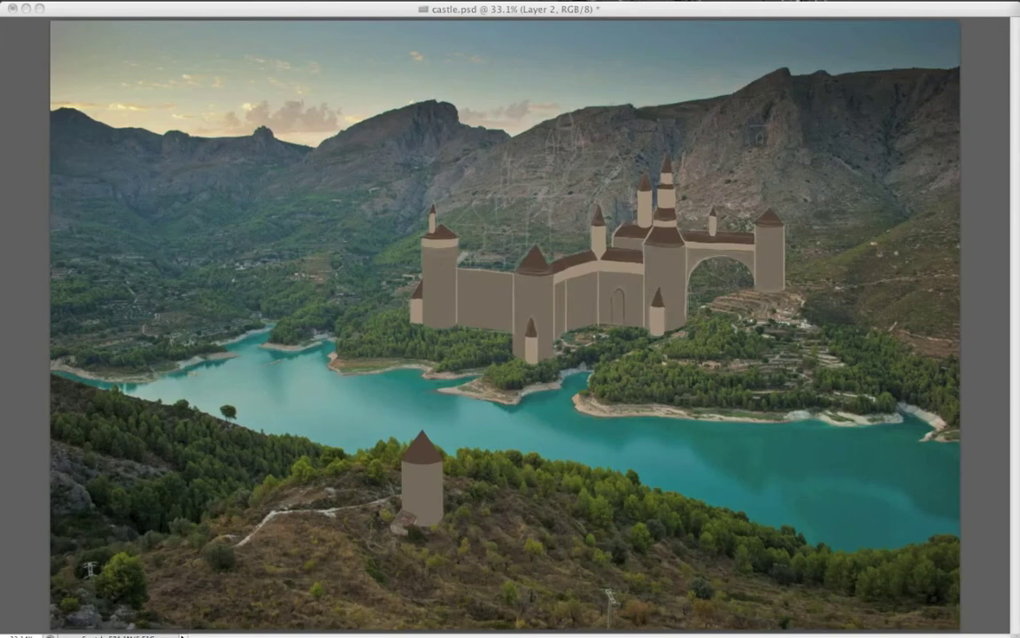
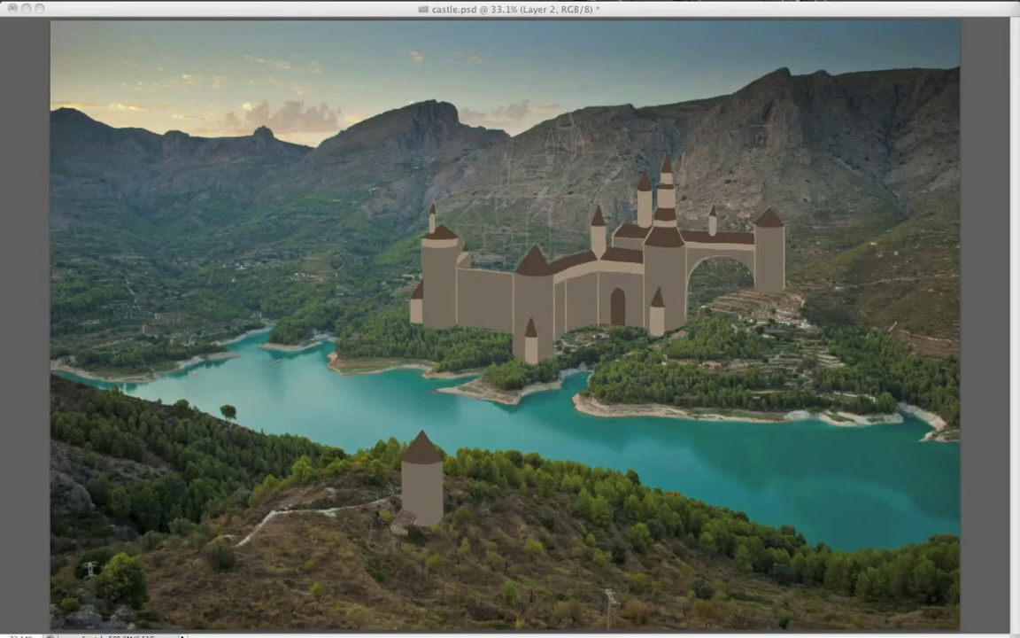
pyautogui.hotkey('alt', 'BackSpace')
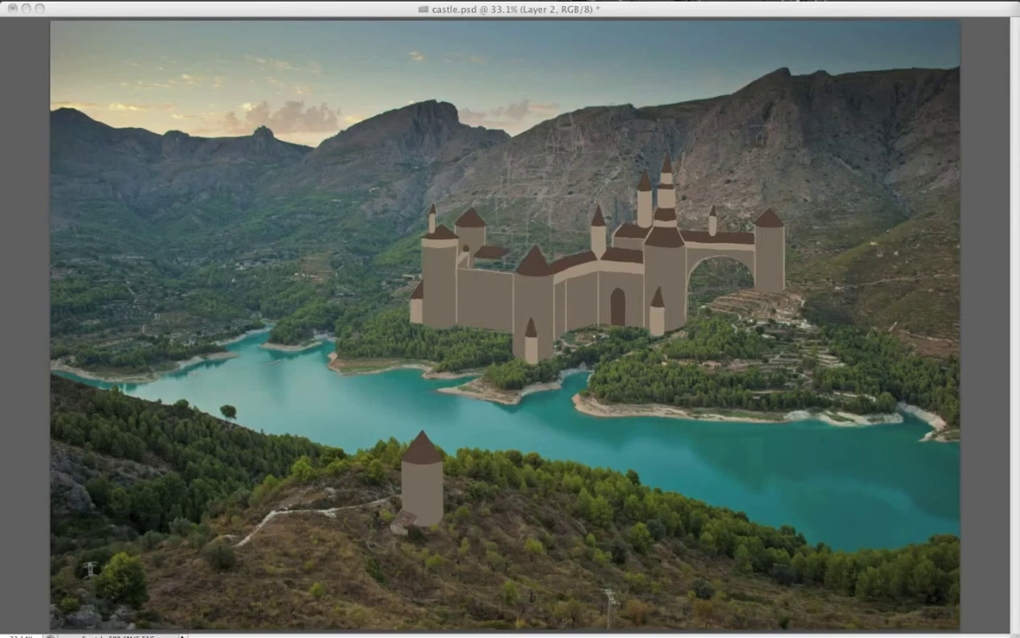
# Fill the keep's wall around its tall arched opening, laying a darker brown inside a light outline.
pyautogui.click(494, 252)
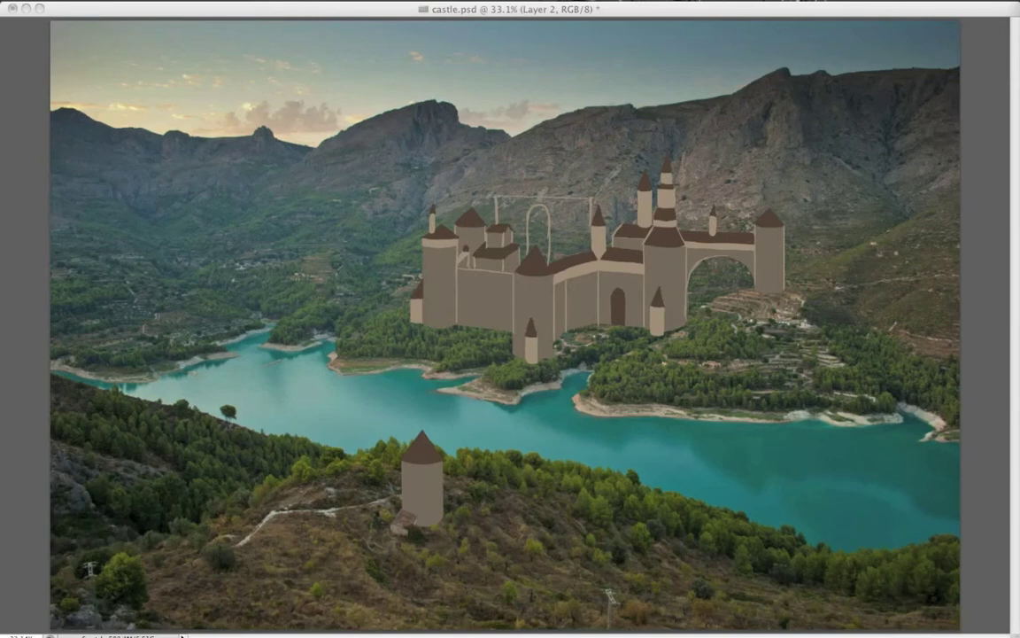
pyautogui.click(520, 211)
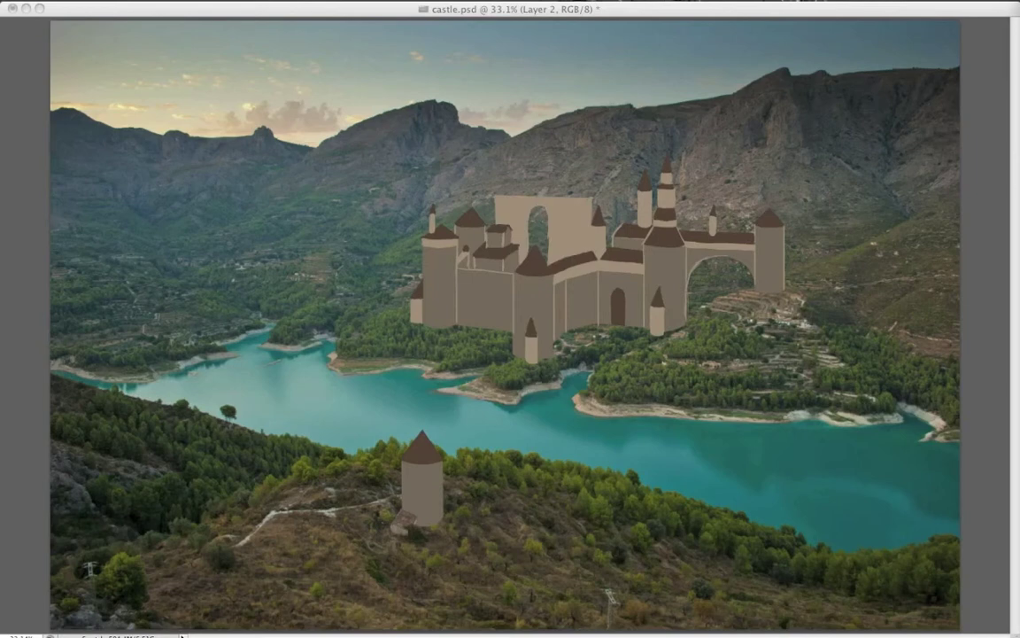
pyautogui.hotkey('alt', 'BackSpace')
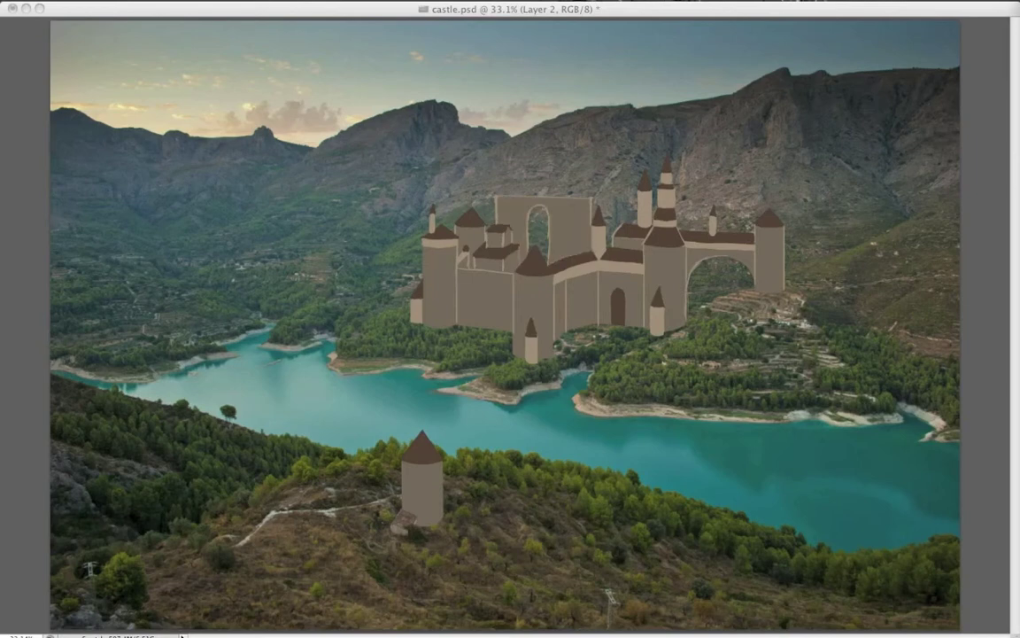
pyautogui.hotkey('alt', '[')
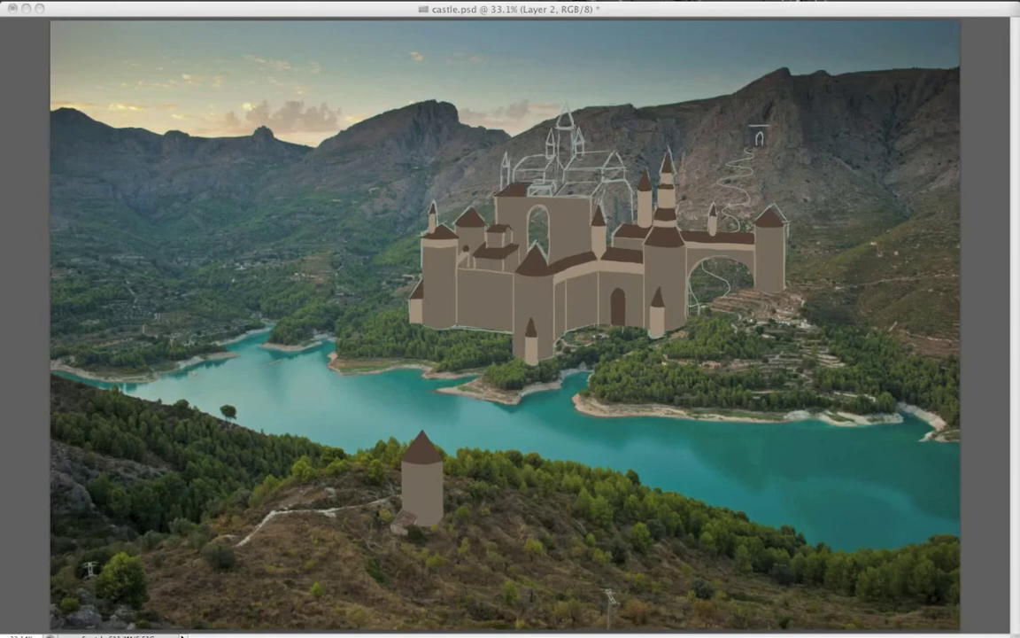
# Fill the keep's stepped upper walls, corner turret and sloping roofs in light and dark browns.
pyautogui.hotkey('alt', 'BackSpace')
pyautogui.hotkey('alt', 'BackSpace')
pyautogui.hotkey('alt', 'BackSpace')
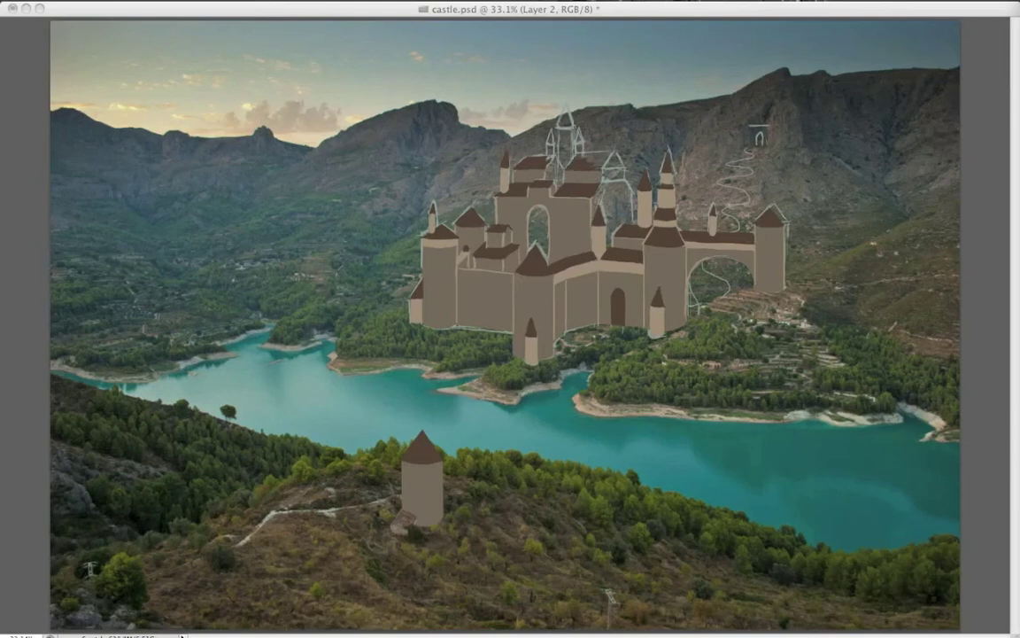
pyautogui.moveTo(587, 158); pyautogui.dragTo(606, 158)
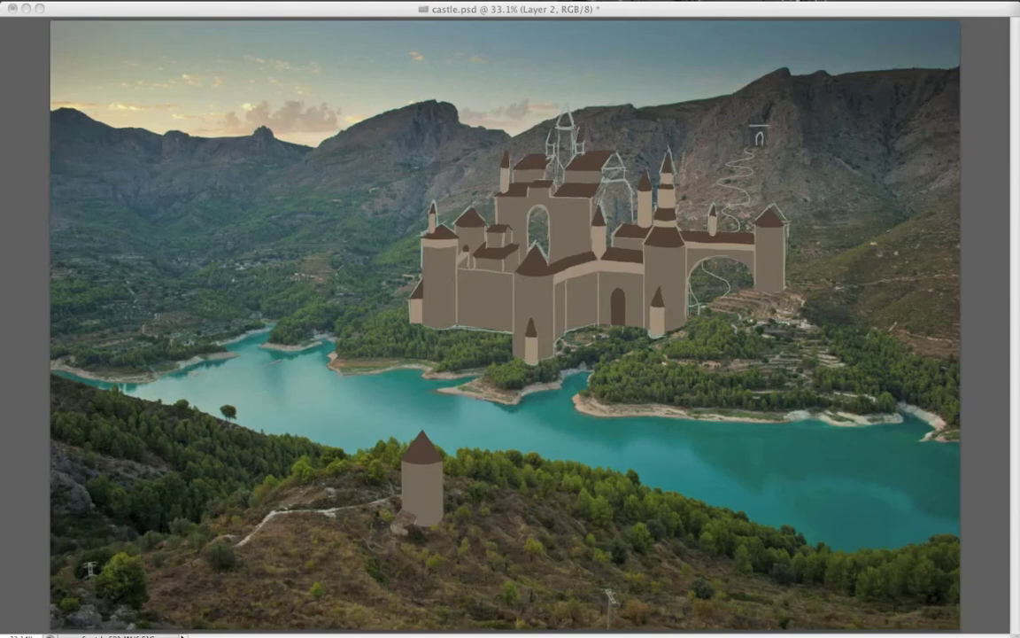
# Fill the keep's central spires, arched recess and side wall in browns, and save the document.
pyautogui.hotkey('alt', 'BackSpace')
pyautogui.hotkey('alt', 'BackSpace')
pyautogui.hotkey('alt', 'BackSpace')
pyautogui.hotkey('alt', 'BackSpace')
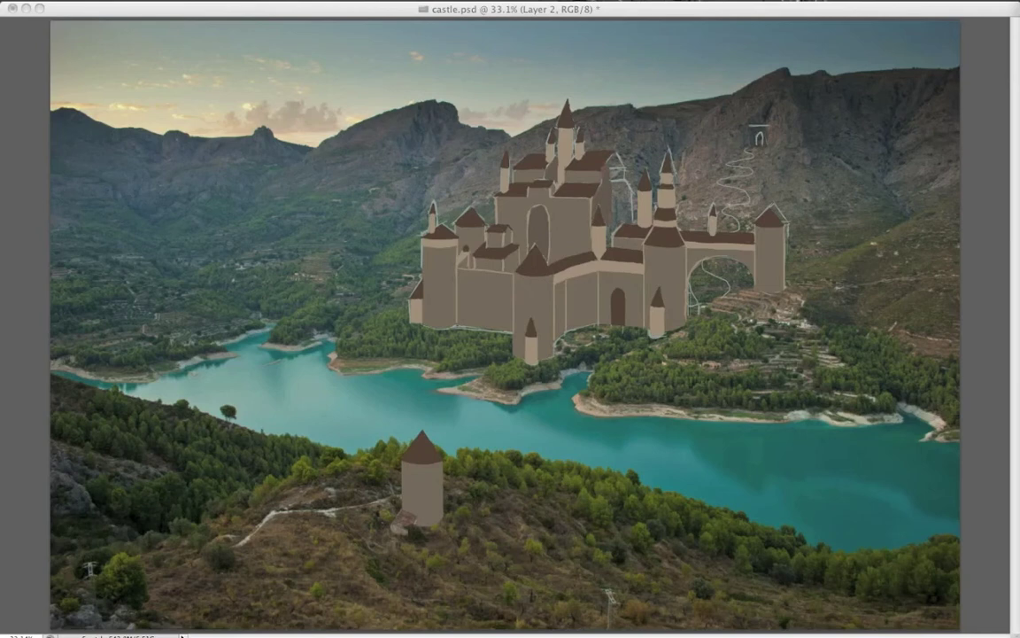
pyautogui.hotkey('alt', 'BackSpace')
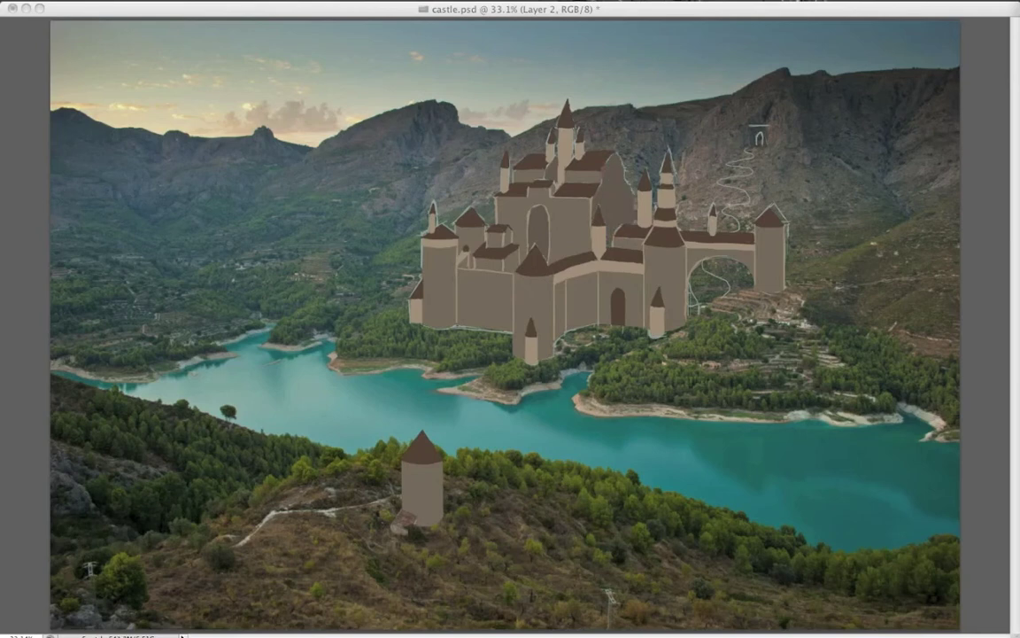
pyautogui.hotkey('alt', 'BackSpace')
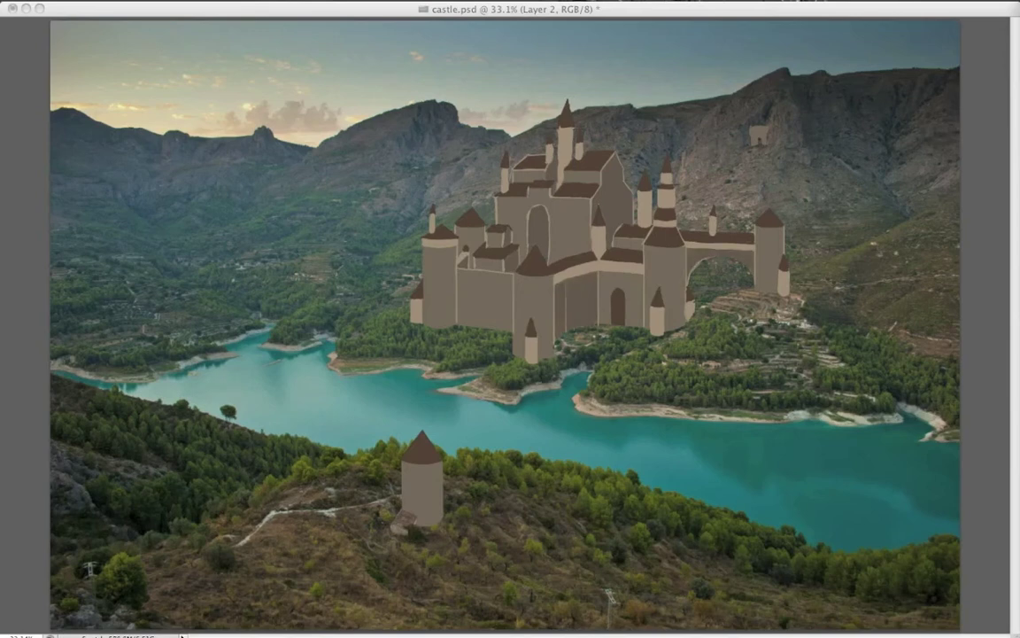
pyautogui.press('super+s')
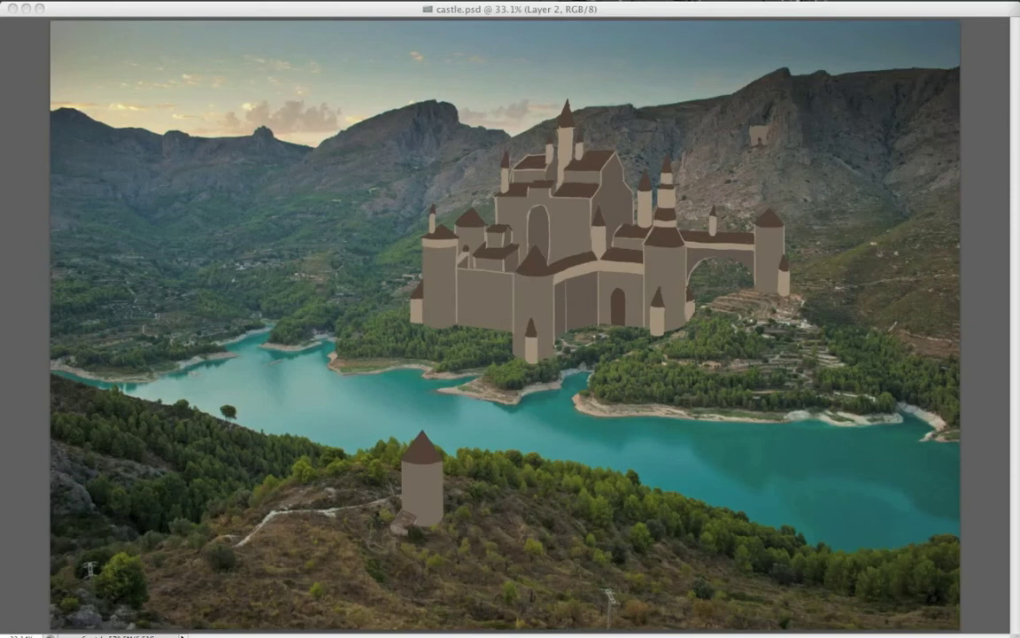
# Shade the keep's arched recess and side wall with soft dark strokes.
pyautogui.moveTo(430, 248); pyautogui.dragTo(430, 324)
pyautogui.press('super+z')
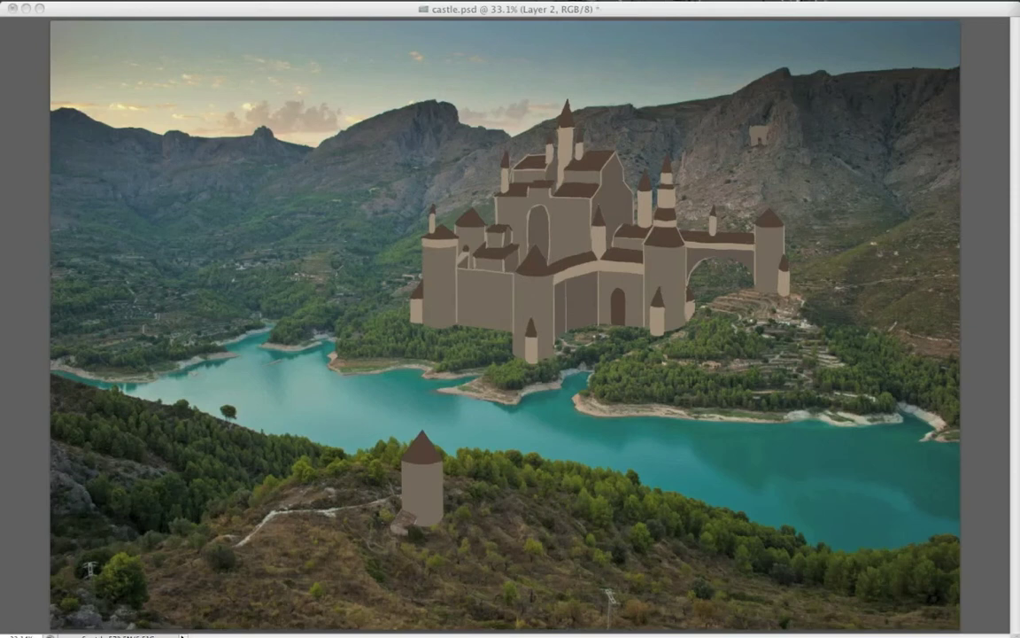
pyautogui.moveTo(539, 211); pyautogui.dragTo(538, 250)
pyautogui.moveTo(613, 167); pyautogui.dragTo(615, 232)
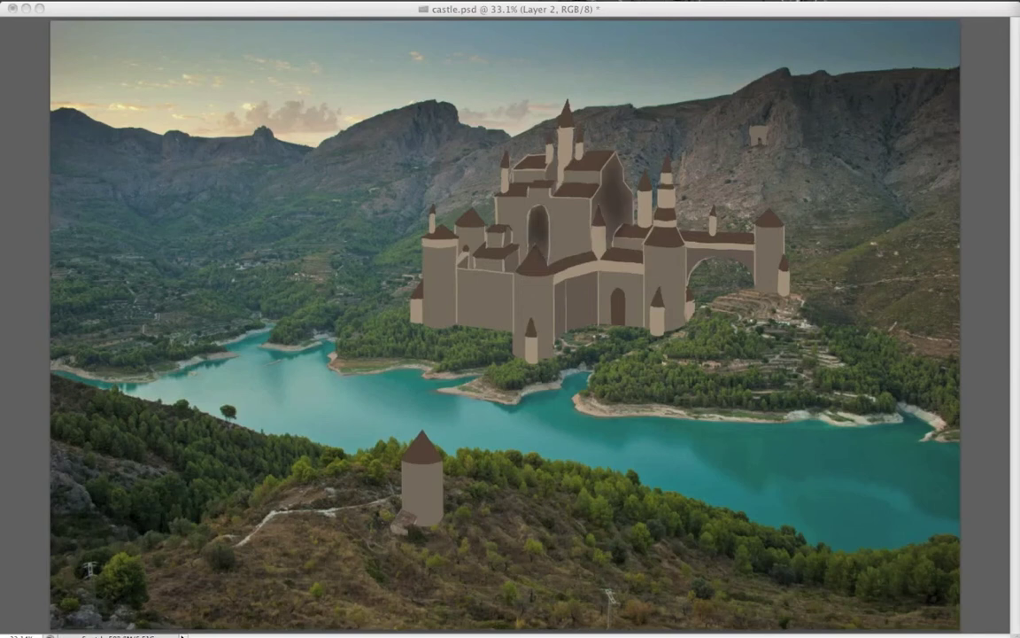
# Shade the shadow sides of the large towers, curtain walls, bridge arch and keep walls with soft dark strokes.
pyautogui.moveTo(681, 257); pyautogui.dragTo(681, 324)
pyautogui.moveTo(547, 281); pyautogui.dragTo(547, 353)
pyautogui.moveTo(452, 246); pyautogui.dragTo(452, 326)
pyautogui.moveTo(481, 229)
pyautogui.mouseDown()
pyautogui.moveTo(481, 250)
pyautogui.moveTo(481, 231)
pyautogui.mouseUp()
pyautogui.moveTo(553, 161); pyautogui.dragTo(554, 188)
pyautogui.moveTo(703, 251); pyautogui.dragTo(688, 279)
pyautogui.moveTo(584, 173); pyautogui.dragTo(584, 205)
pyautogui.moveTo(604, 157)
pyautogui.mouseDown()
pyautogui.moveTo(605, 205)
pyautogui.moveTo(631, 250)
pyautogui.moveTo(594, 324)
pyautogui.mouseUp()
pyautogui.moveTo(562, 284); pyautogui.dragTo(562, 331)
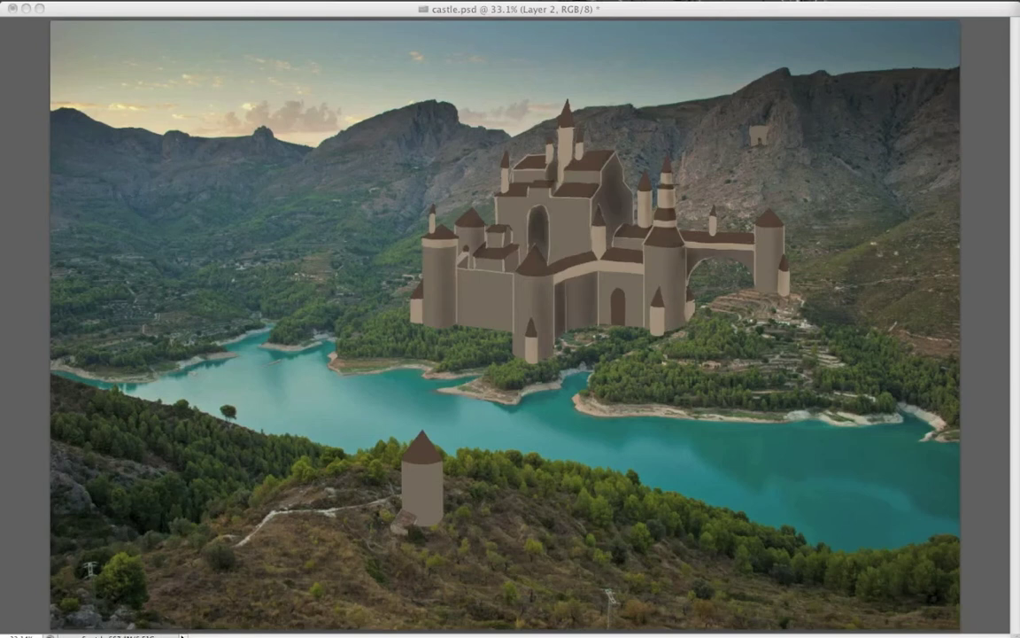
pyautogui.moveTo(479, 276); pyautogui.dragTo(479, 324)
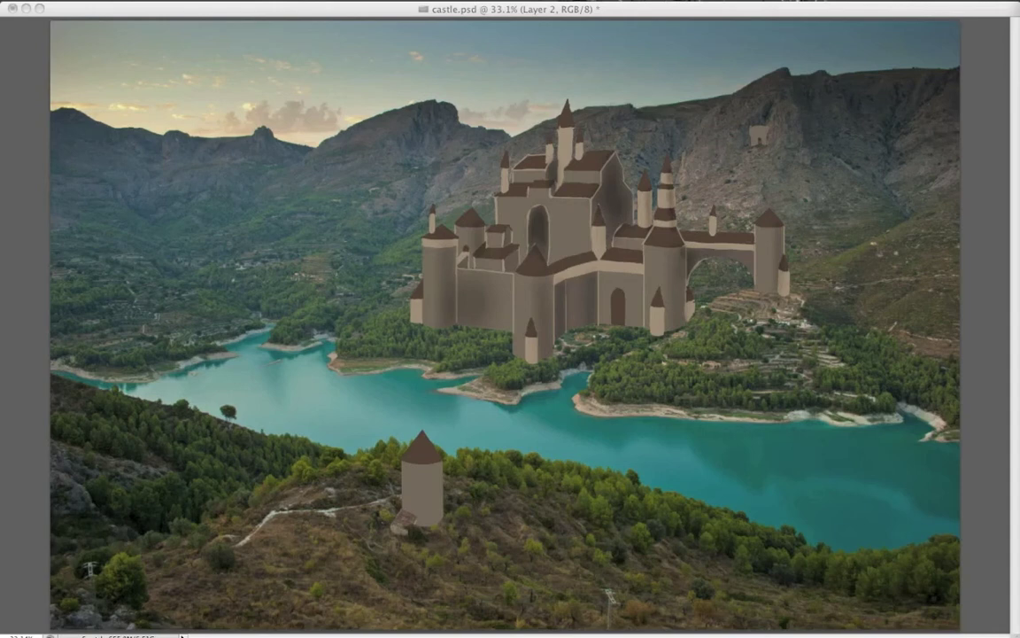
# Shade the right-hand sides of the hilltop watchtower, the small turrets and the keep's spires.
pyautogui.moveTo(536, 339); pyautogui.dragTo(536, 362)
pyautogui.moveTo(433, 465); pyautogui.dragTo(432, 524)
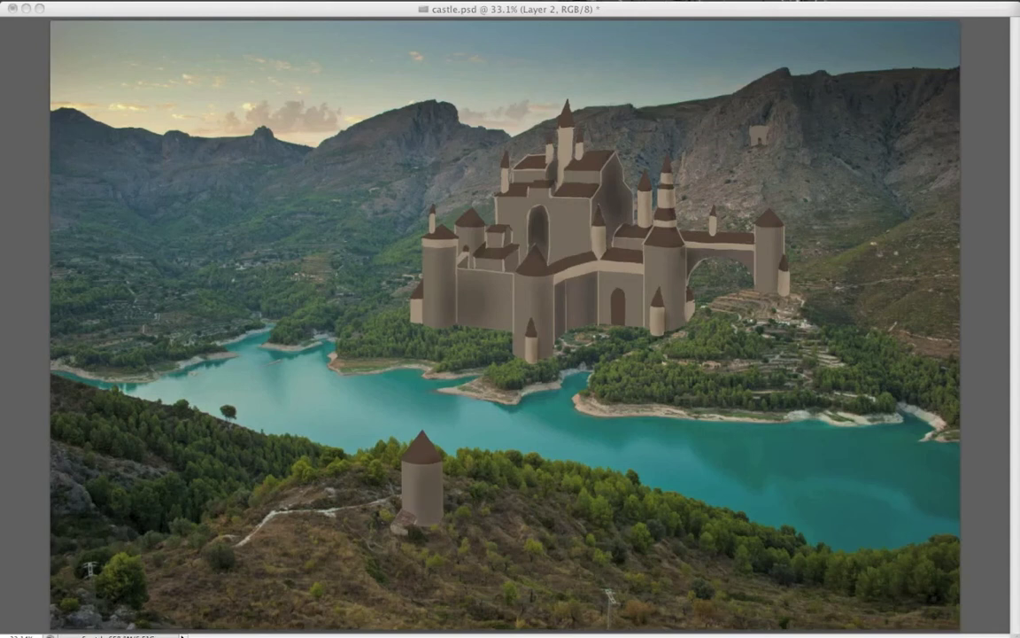
pyautogui.moveTo(420, 300); pyautogui.dragTo(420, 322)
pyautogui.moveTo(507, 167); pyautogui.dragTo(508, 191)
pyautogui.moveTo(552, 143); pyautogui.dragTo(552, 159)
pyautogui.moveTo(570, 127)
pyautogui.mouseDown()
pyautogui.moveTo(570, 169)
pyautogui.moveTo(582, 160)
pyautogui.mouseUp()
pyautogui.moveTo(604, 227); pyautogui.dragTo(604, 248)
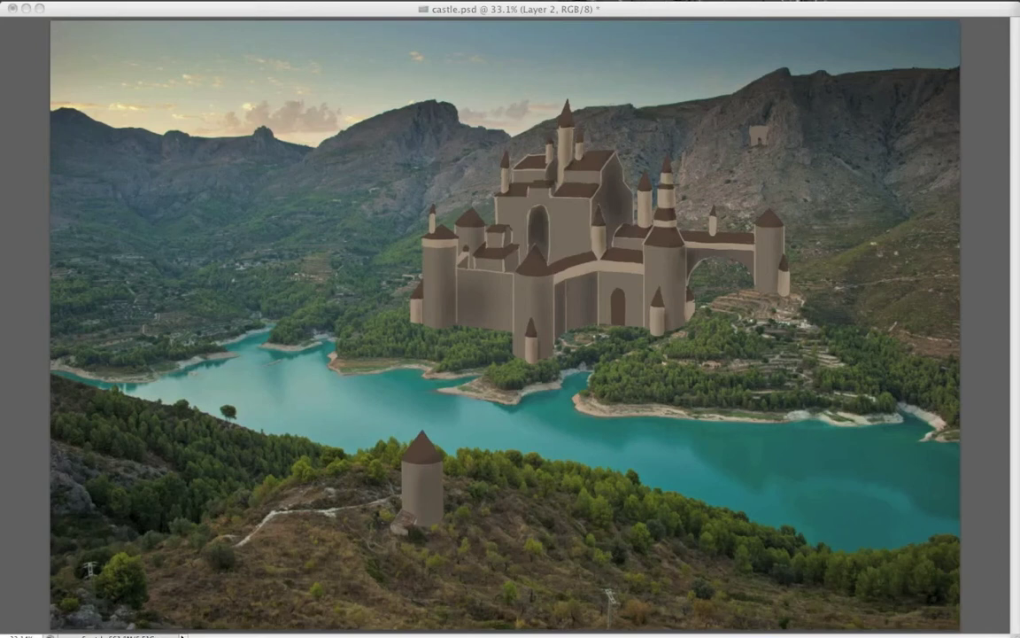
pyautogui.moveTo(788, 268); pyautogui.dragTo(788, 295)
pyautogui.moveTo(716, 215); pyautogui.dragTo(716, 234)
pyautogui.moveTo(692, 300); pyautogui.dragTo(693, 317)
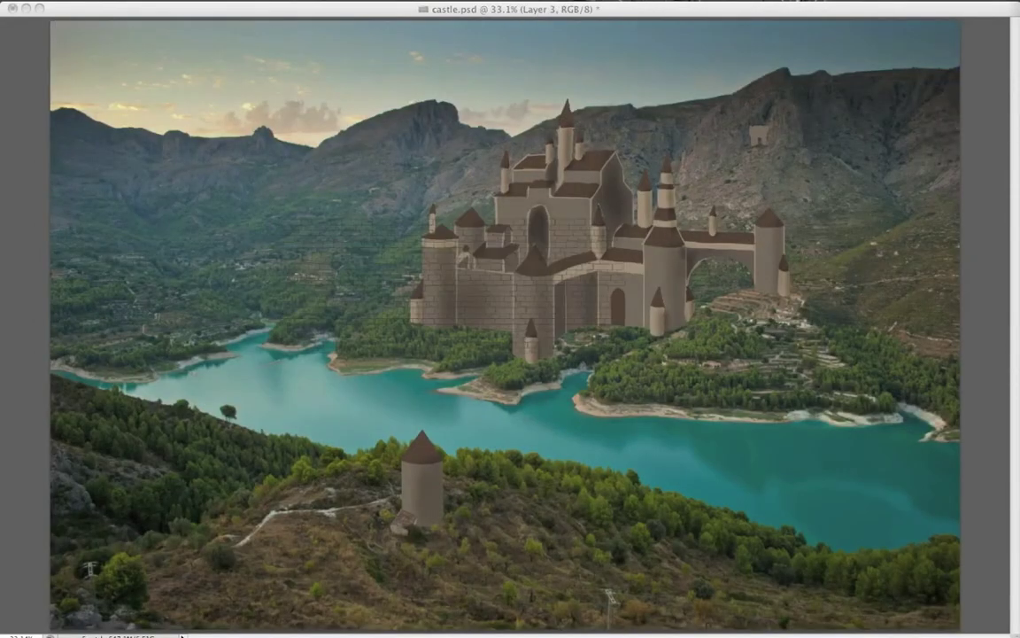
# Undo the oversized brick overlay and cover the front curtain wall and the keep's front with scaled-down copies of the brick pattern.
pyautogui.moveTo(448, 266); pyautogui.dragTo(509, 336)
pyautogui.press('super+z')
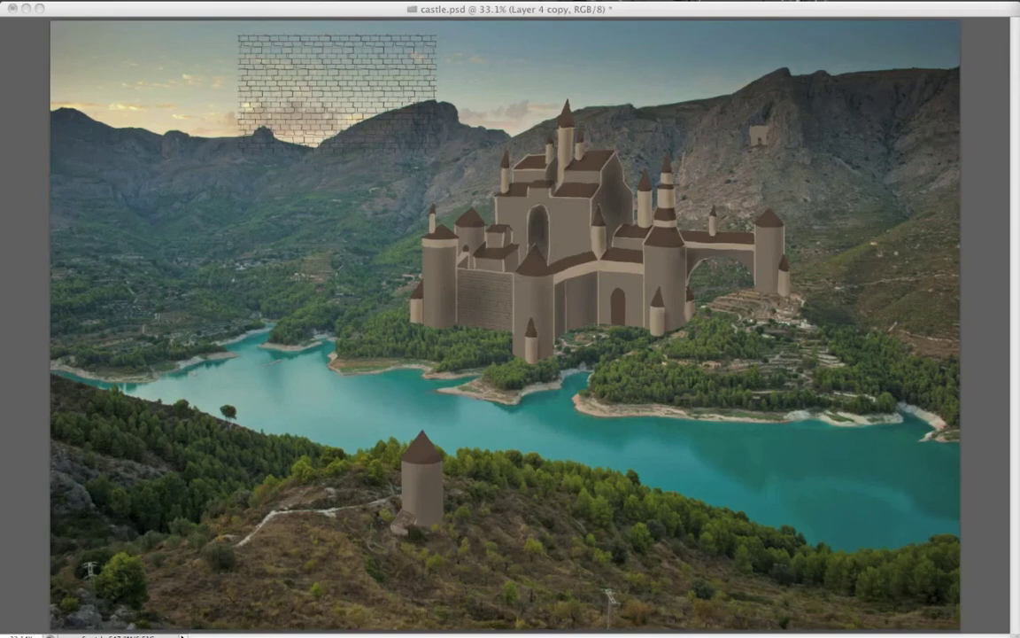
pyautogui.press('super+j')
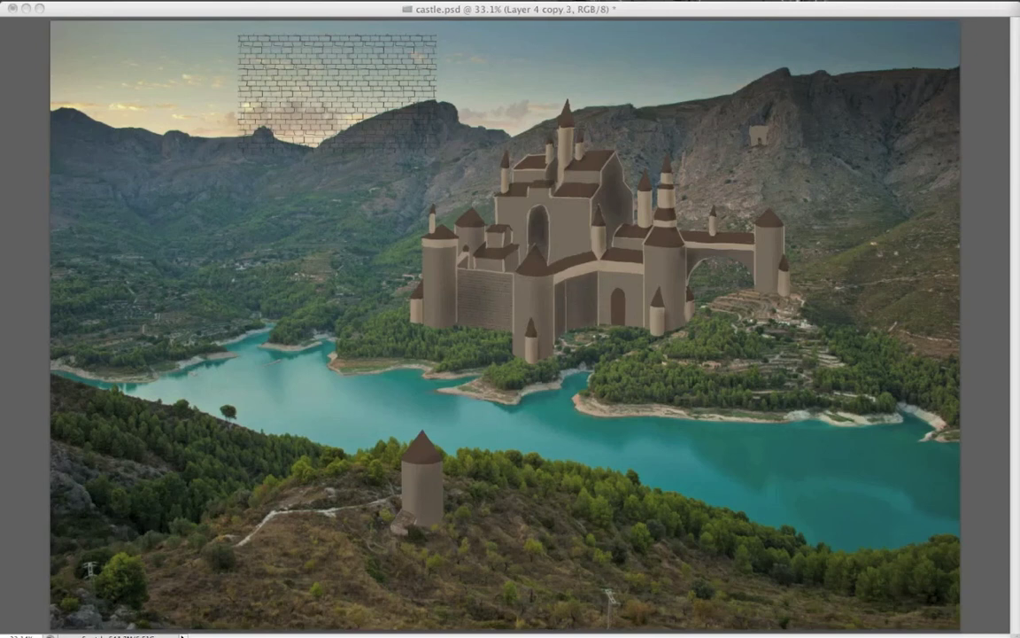
pyautogui.press('super+j')
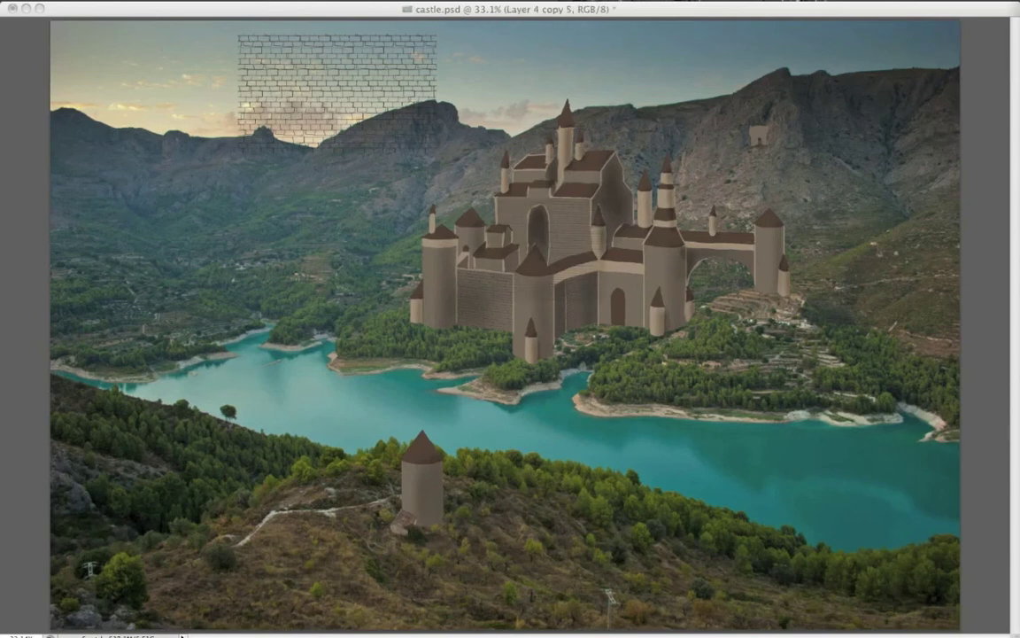
pyautogui.press('super+j')
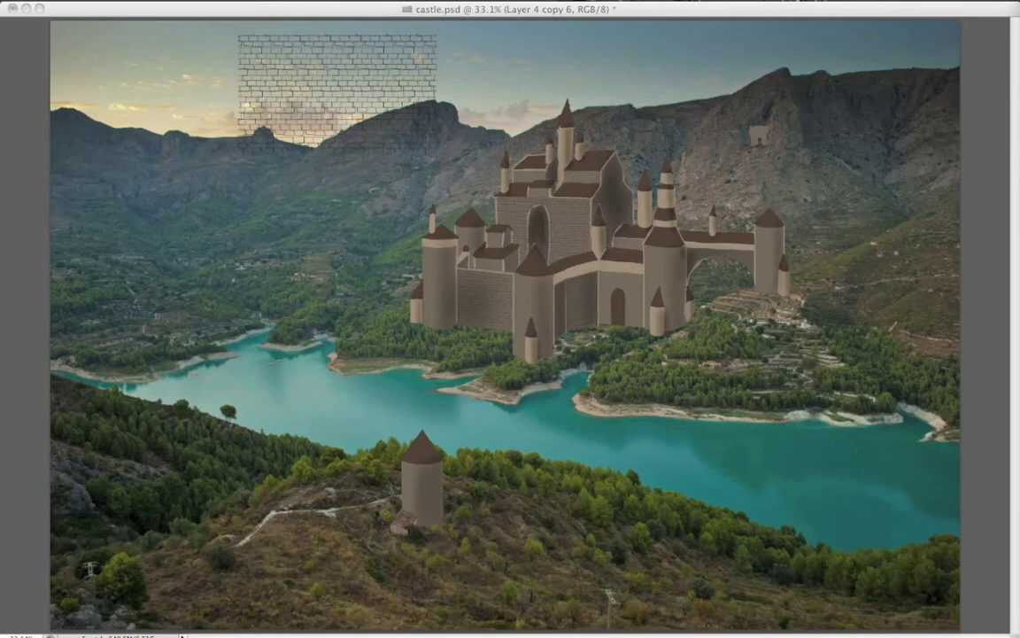
# Merge the placed brick copies and fit further copies of the pattern onto the leftmost and front round towers.
pyautogui.press('super+e')
pyautogui.press('super+e')
pyautogui.press('super+j')
pyautogui.press('super+j')
pyautogui.press('super+j')
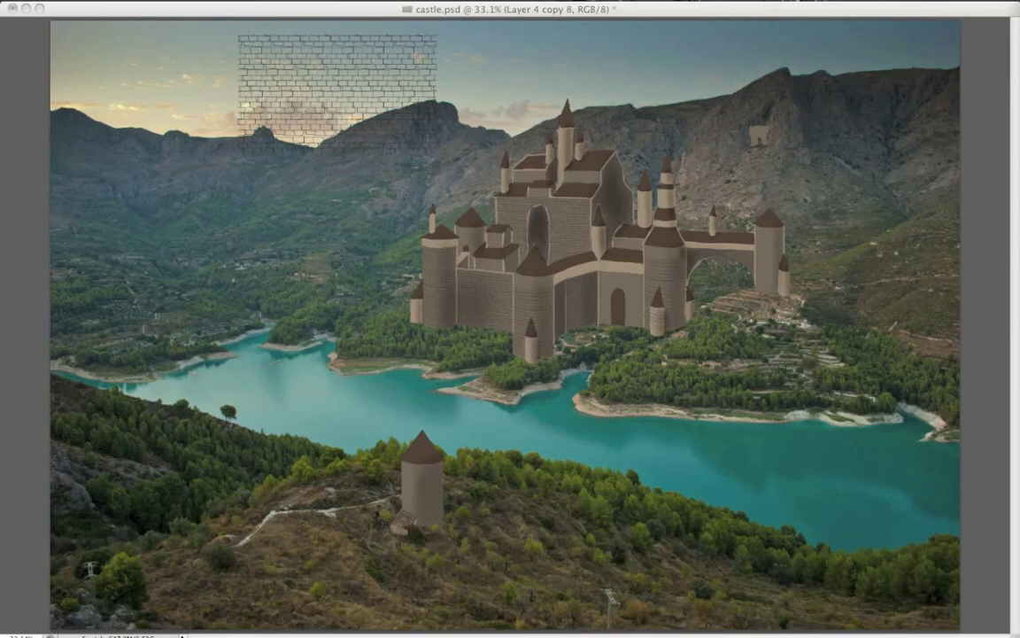
# Add brick copies to the gate wall, gate tower, hilltop watchtower and the tower at the bridge's end, merging placed pieces.
pyautogui.press('super+j')
pyautogui.press('super+j')
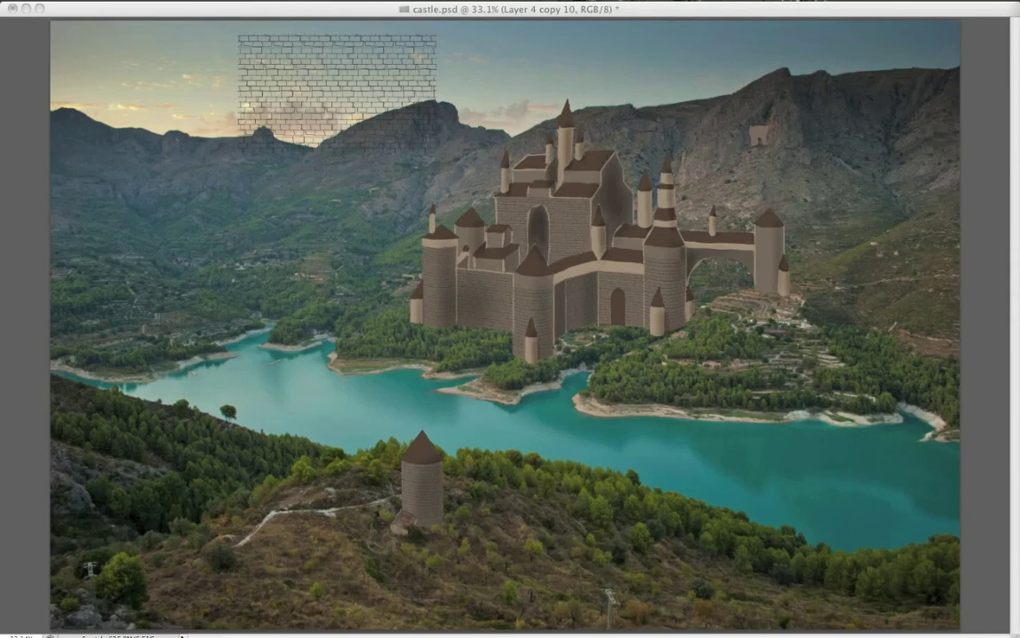
pyautogui.press('super+e')
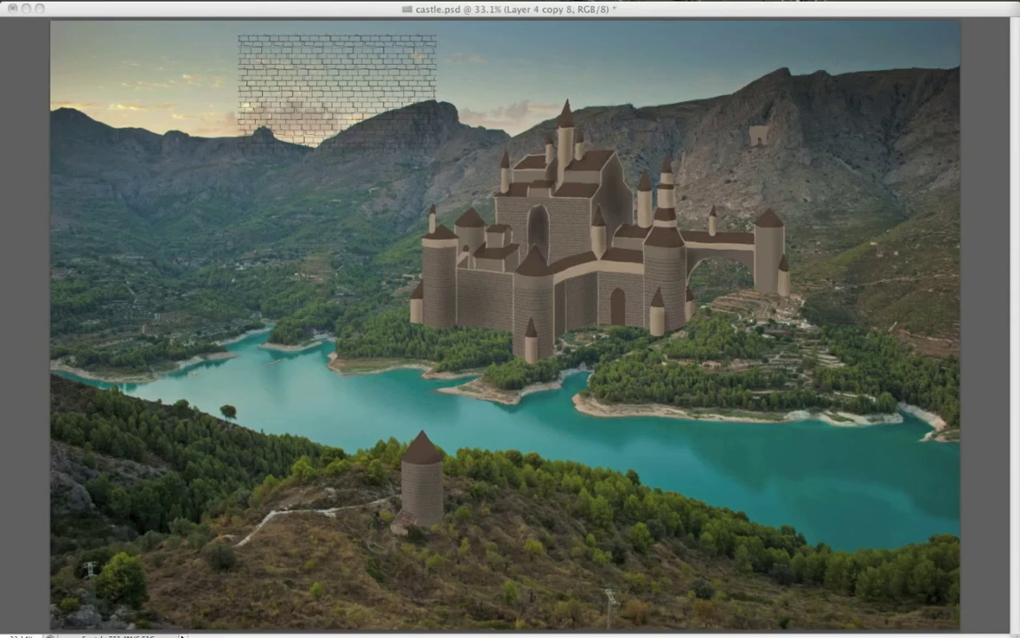
pyautogui.press('super+j')
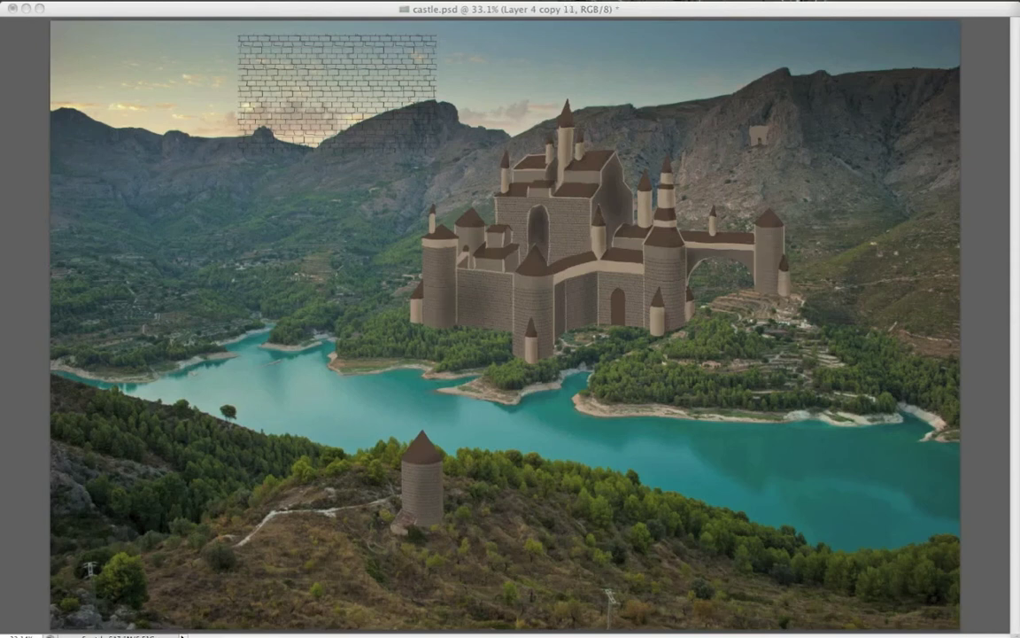
pyautogui.press('super+j')
pyautogui.press('super+j')
# Remove the spare brick swatch from the sky, merge the brick copies into Layer 4, and save the document.
pyautogui.hotkey('alt', '[')
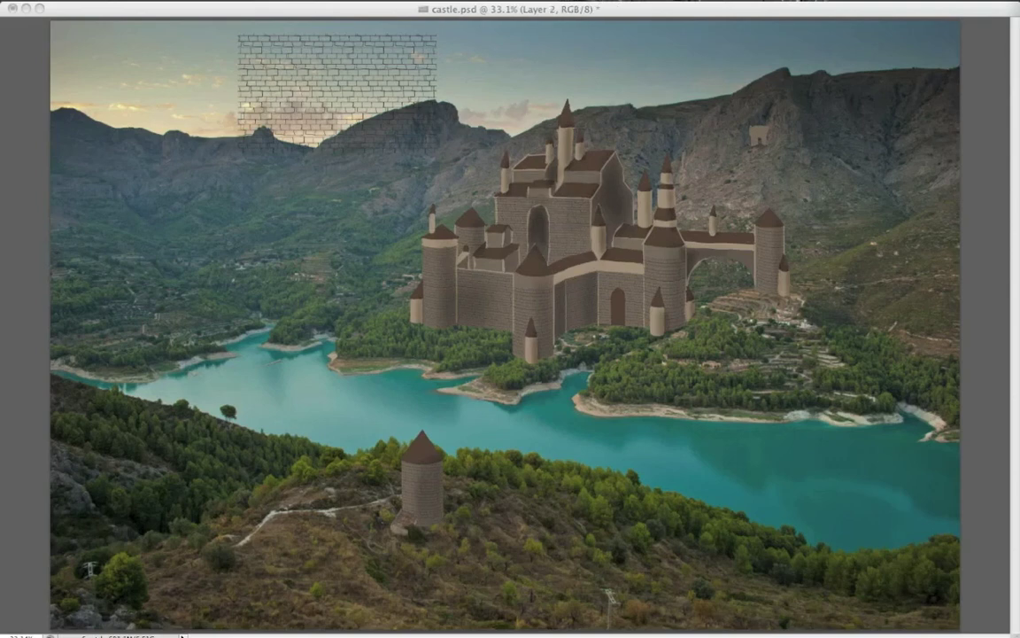
pyautogui.hotkey('alt', ']')
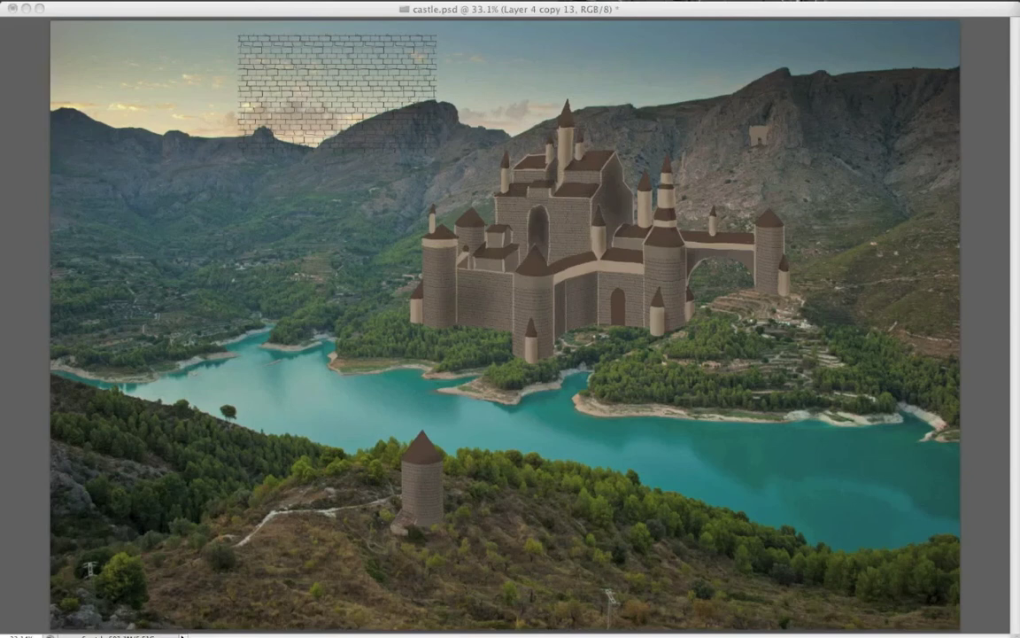
pyautogui.hotkey('alt', '[')
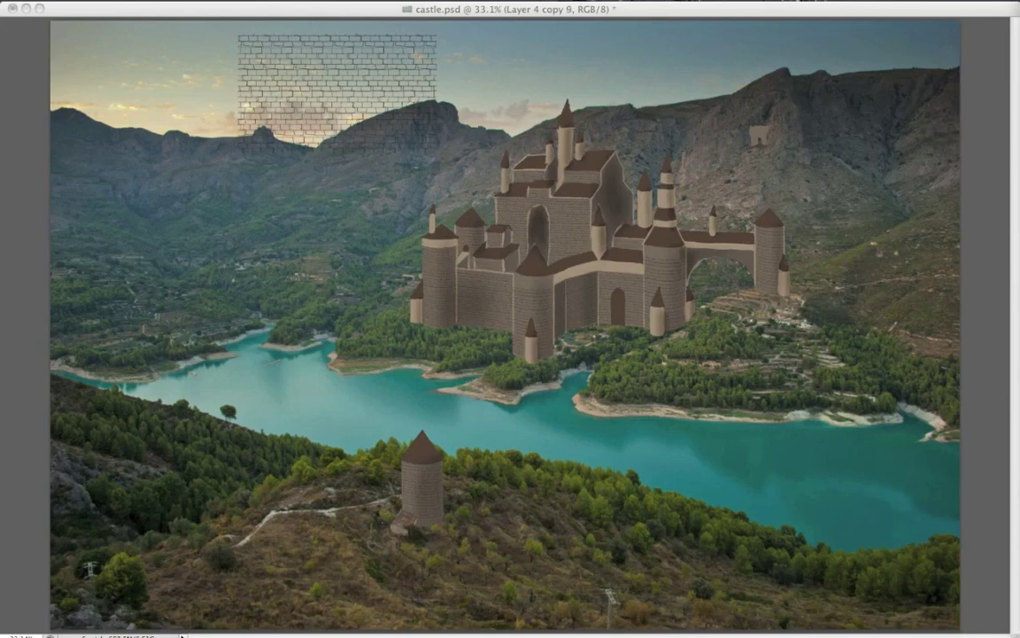
pyautogui.press('Delete')
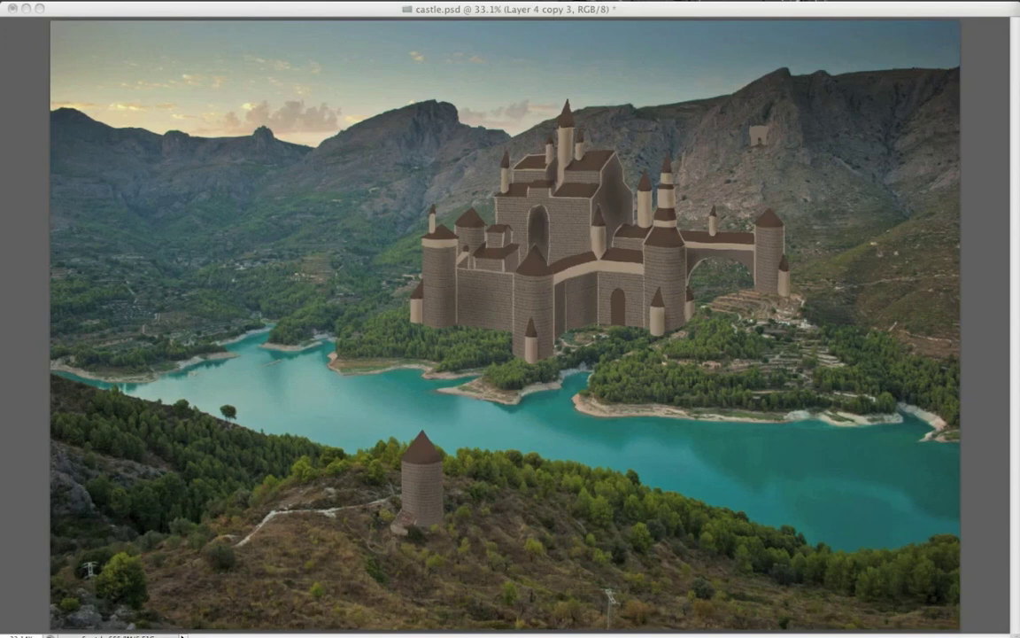
pyautogui.press('Delete')
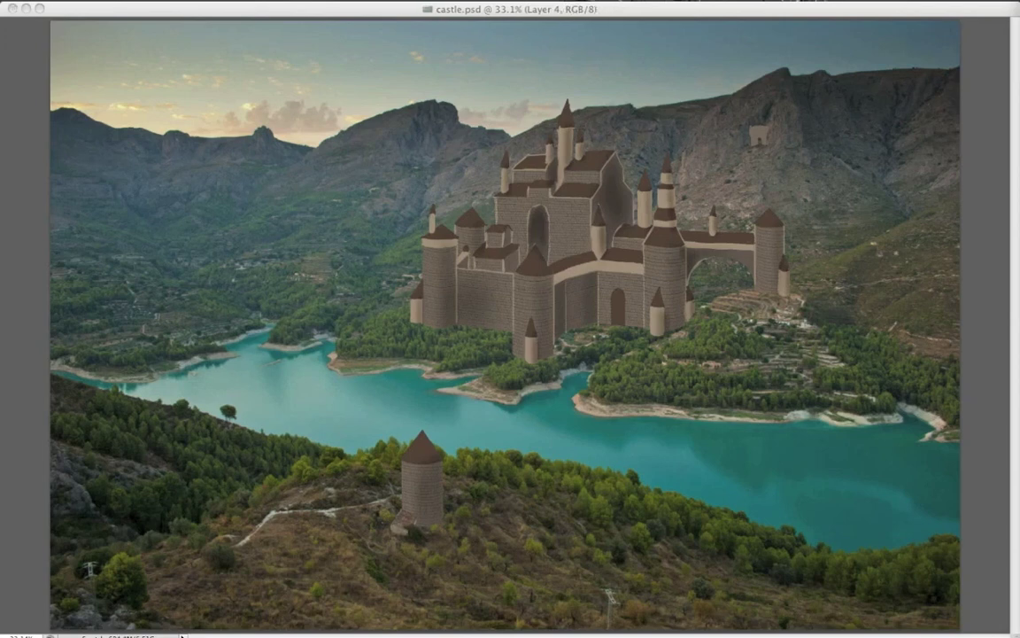
# Duplicate the merged brick layer and undo the trial erasing of bricks on the leftmost tower and curtain wall.
pyautogui.press('super+j')
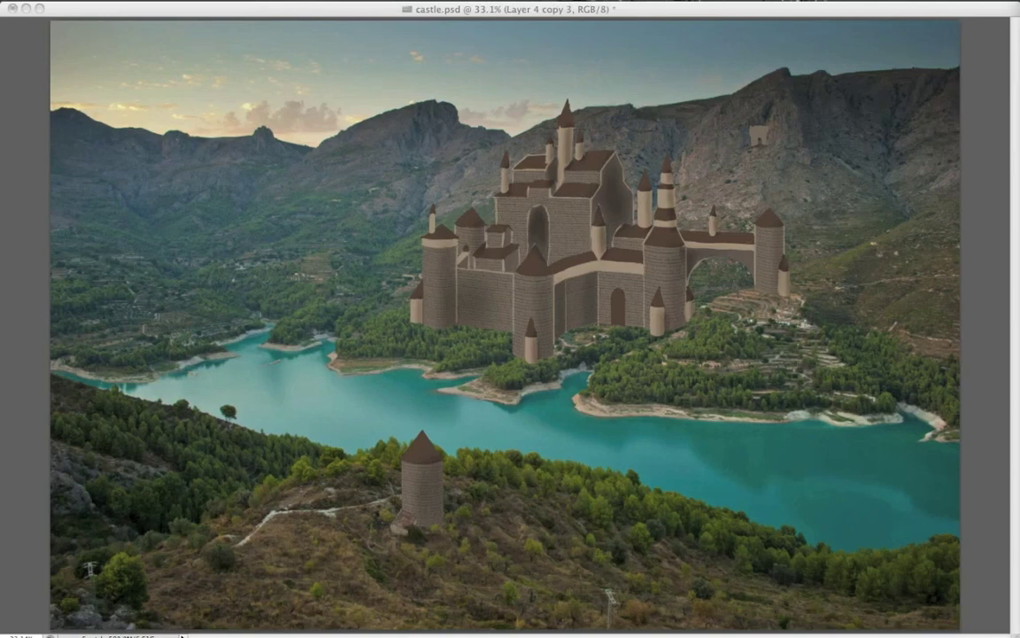
pyautogui.press('super+z')
pyautogui.press('super+z')
pyautogui.press('super+z')
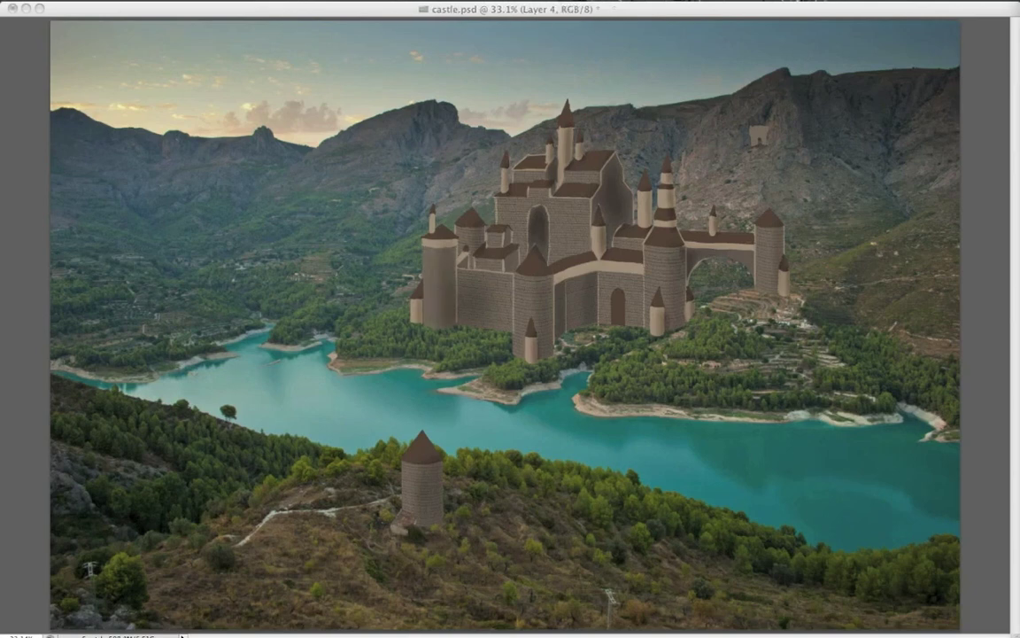
pyautogui.press('super+z')
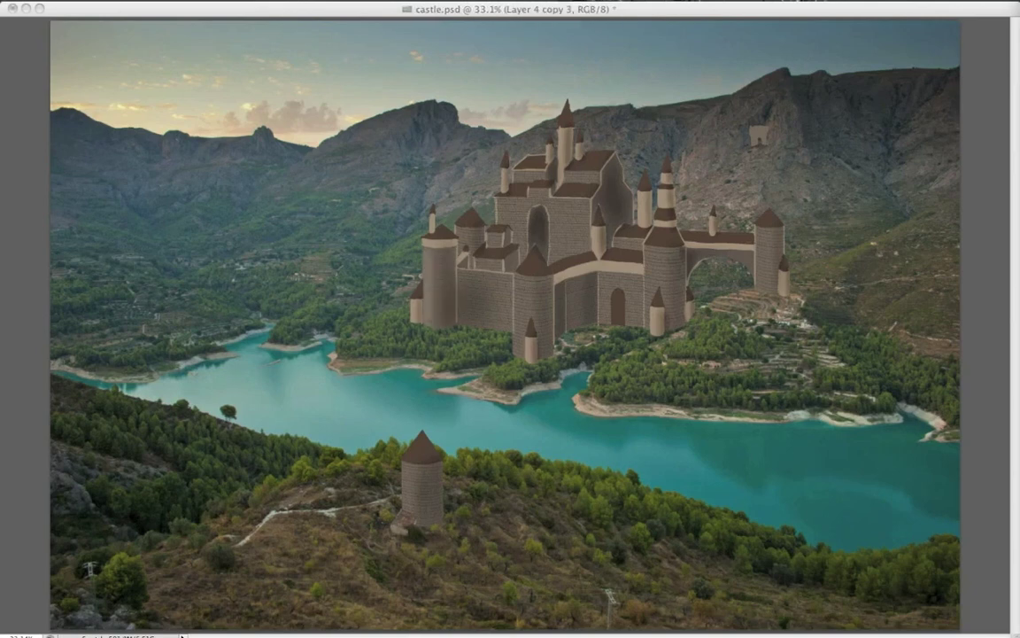
pyautogui.press('super+z')
pyautogui.press('super+z')
# Fade the brick lines with soft vertical strokes on the leftmost, front, gate, bridge-end and rear round towers.
pyautogui.moveTo(432, 257); pyautogui.dragTo(431, 321)
pyautogui.moveTo(522, 279); pyautogui.dragTo(521, 354)
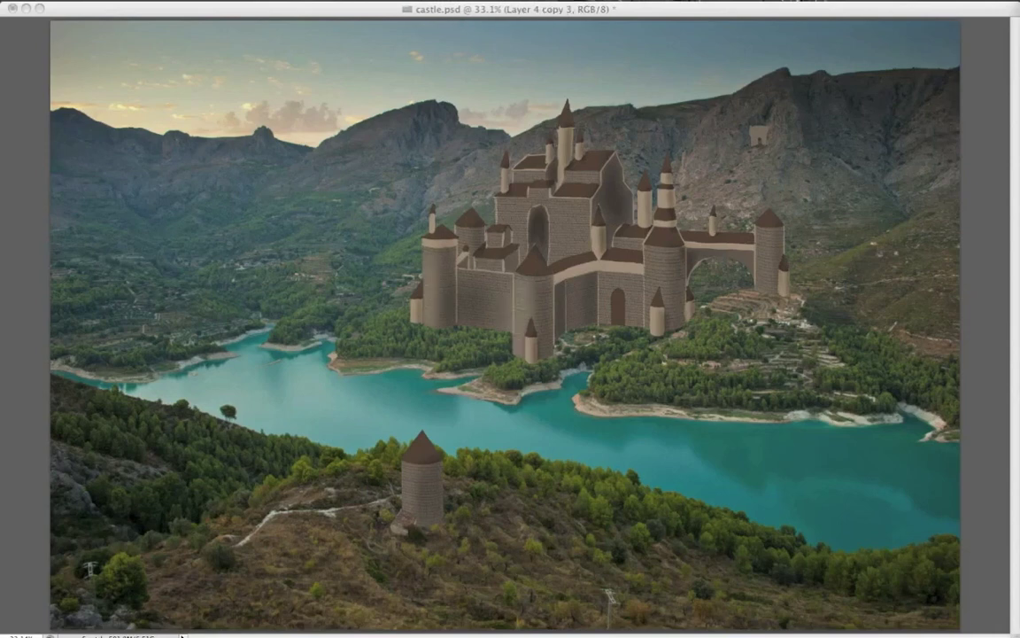
pyautogui.moveTo(652, 250); pyautogui.dragTo(652, 325)
pyautogui.moveTo(766, 235); pyautogui.dragTo(766, 290)
pyautogui.moveTo(463, 229); pyautogui.dragTo(464, 253)
# Fade the brick lines on parts of the keep's front, the curtain walls and the hilltop watchtower, and save the document.
pyautogui.moveTo(504, 199); pyautogui.dragTo(504, 220)
pyautogui.moveTo(515, 203); pyautogui.dragTo(508, 229)
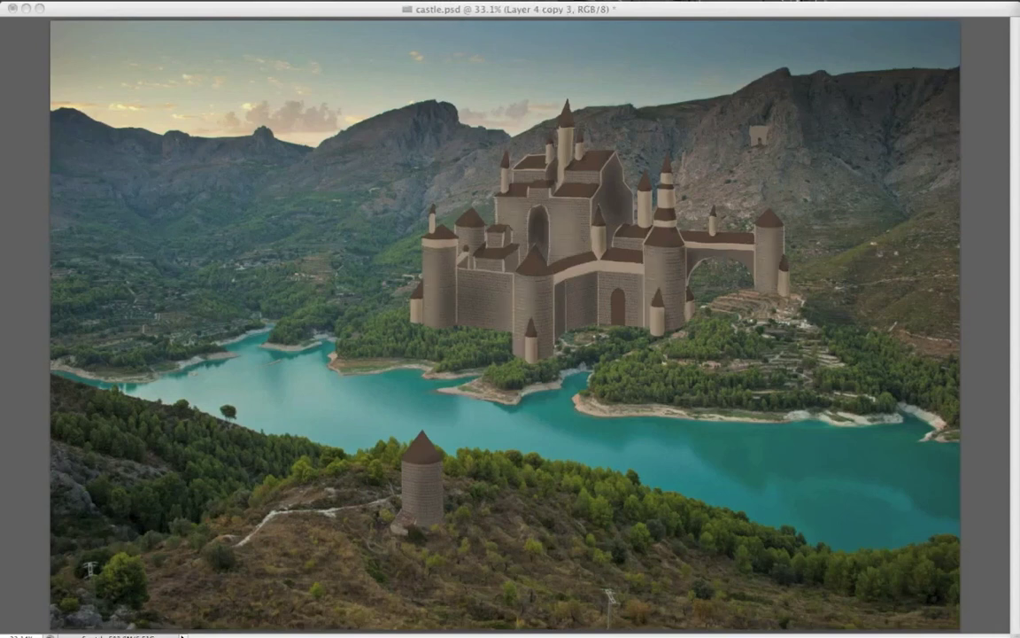
pyautogui.moveTo(570, 252); pyautogui.dragTo(569, 291)
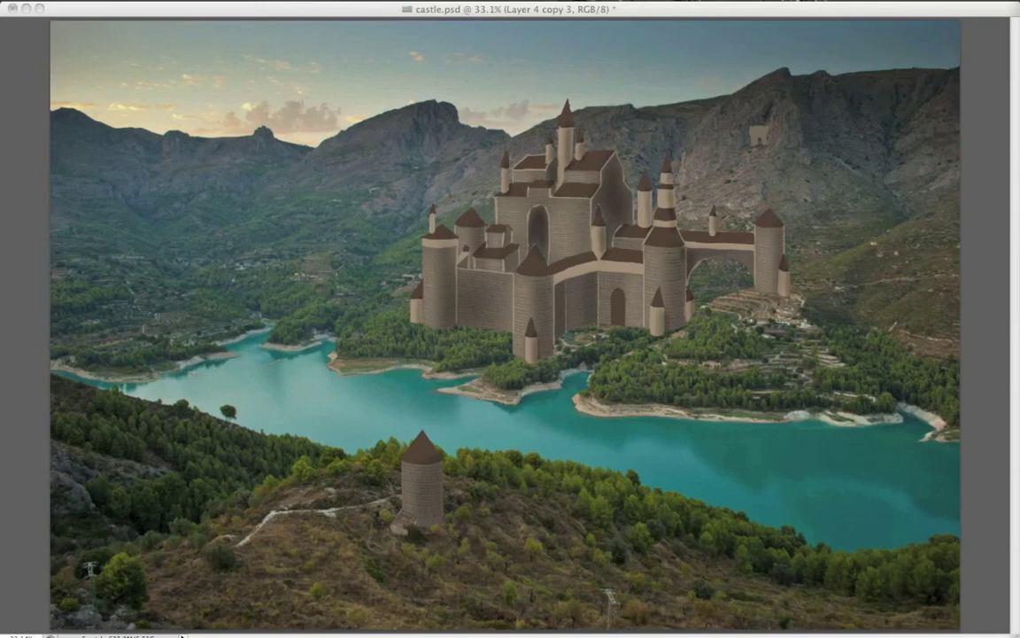
pyautogui.moveTo(499, 279); pyautogui.dragTo(500, 328)
pyautogui.moveTo(420, 472); pyautogui.dragTo(420, 519)
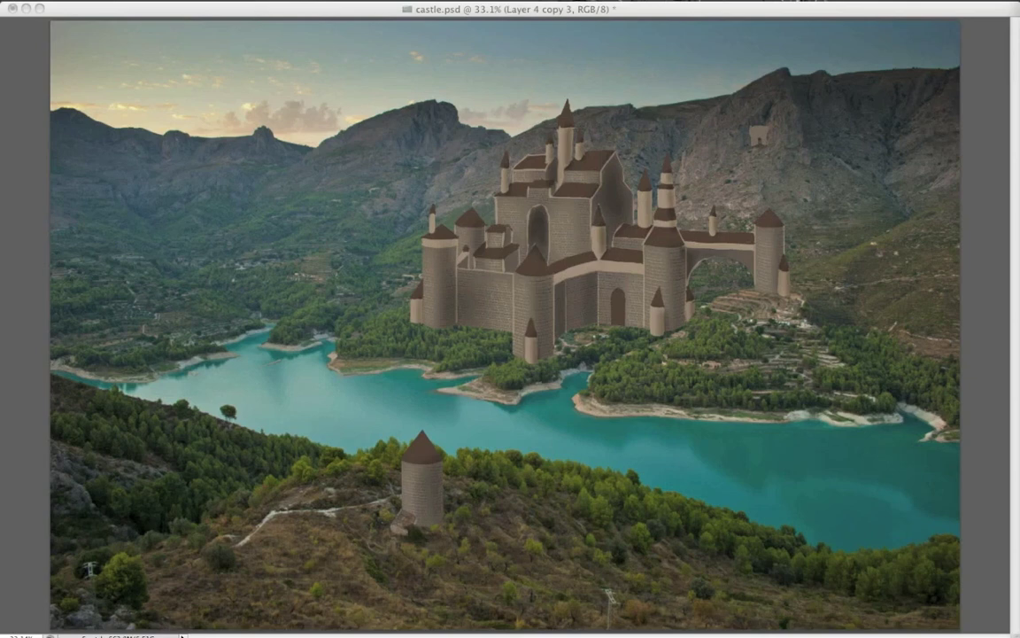
pyautogui.press('super+s')
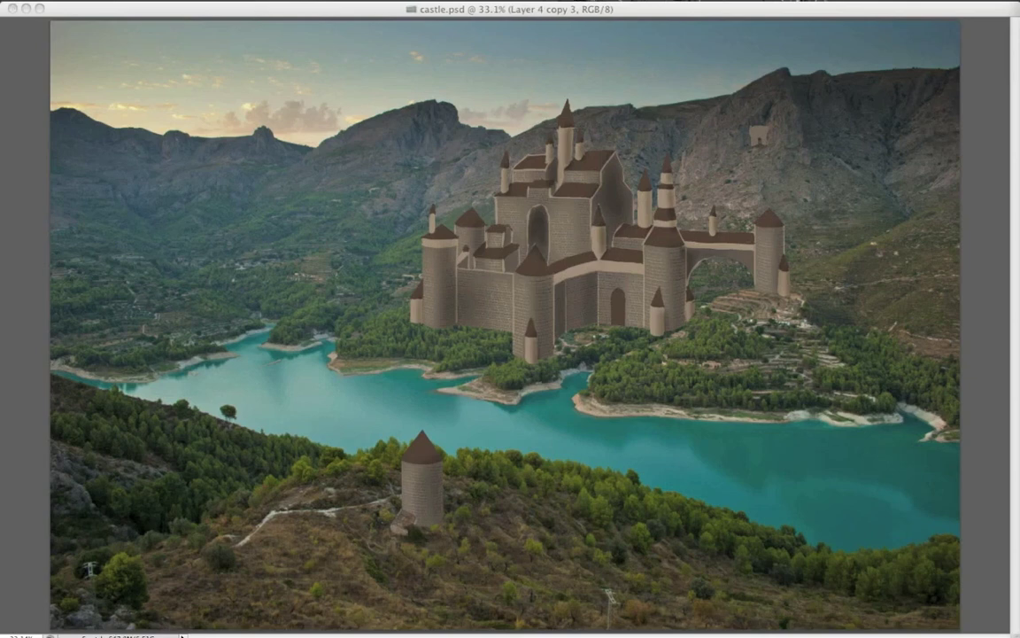
# Select all layers above the background and merge them into one.
pyautogui.press('alt+super+a')
pyautogui.press('super+e')
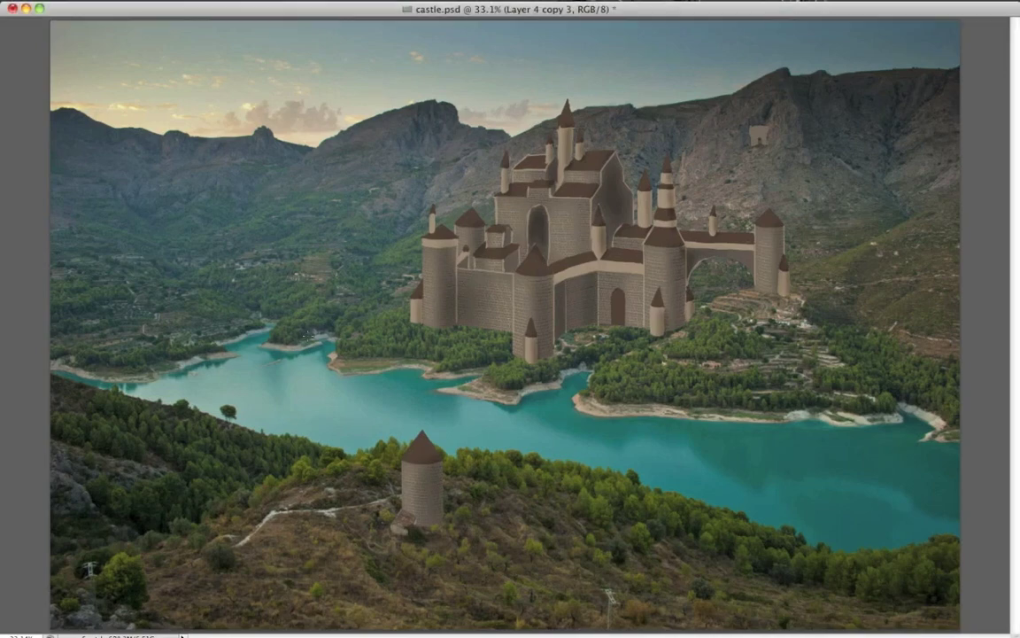
pyautogui.moveTo(554, 188); pyautogui.dragTo(599, 216)
pyautogui.moveTo(662, 203); pyautogui.dragTo(611, 235)
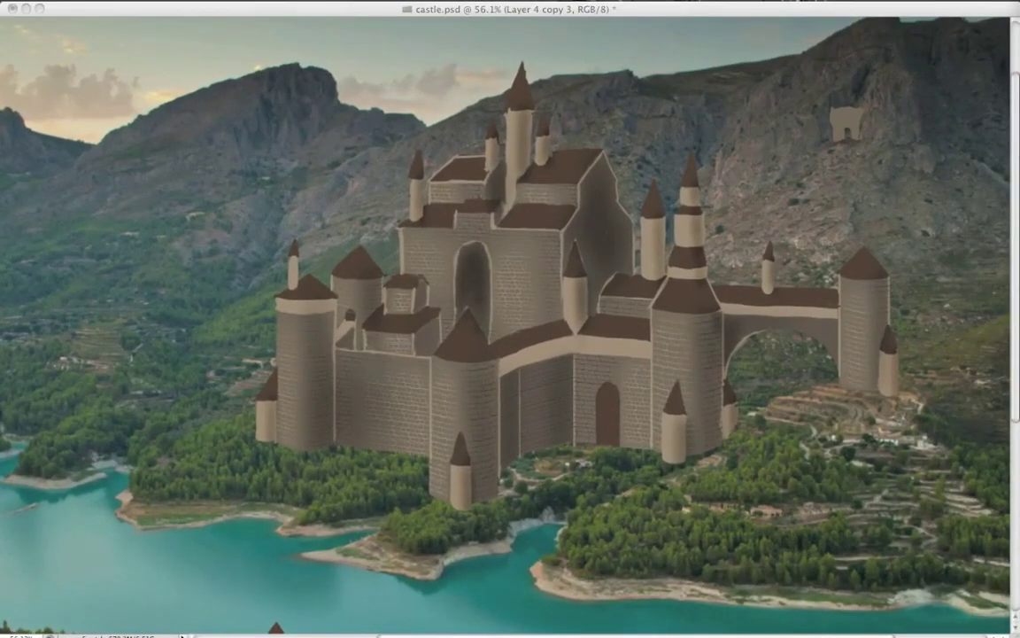